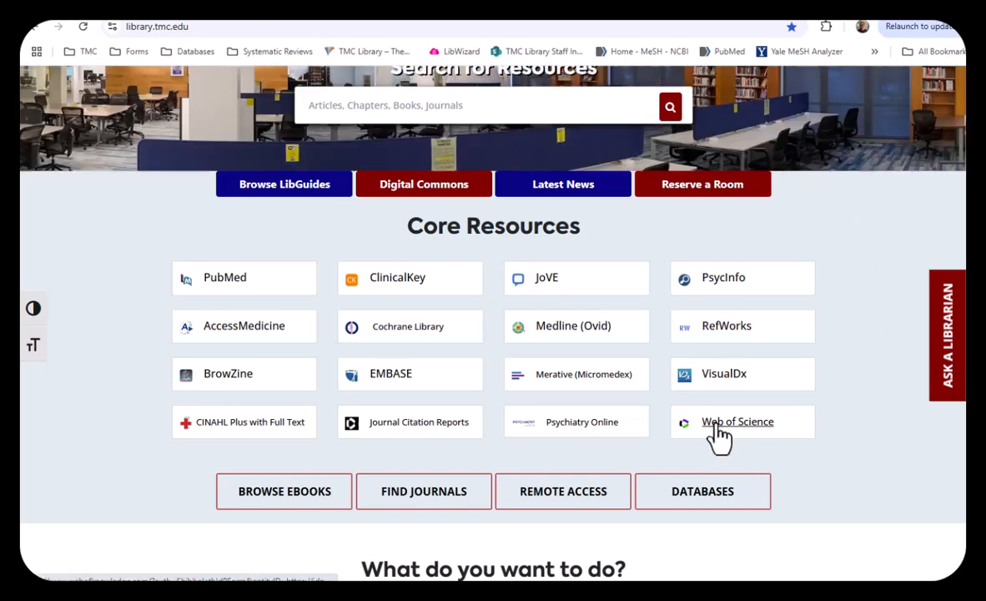
Open Web of Science from the library's Core Resources and bring the document search form into view.
{"action": "left_click", "coordinate": [715, 428]}
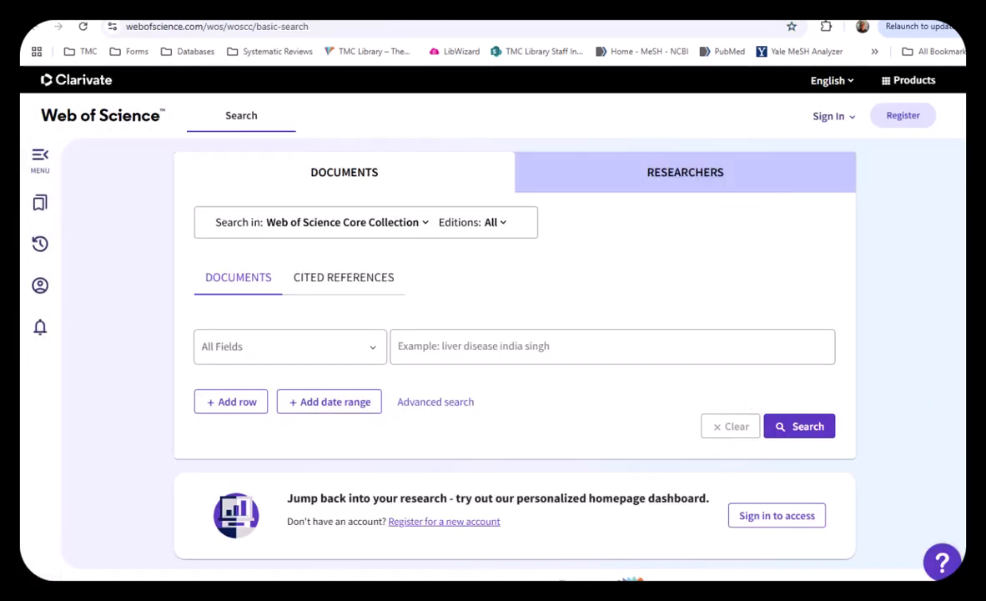
{"action": "scroll", "coordinate": [493, 317], "scroll_direction": "down", "scroll_amount": 2}
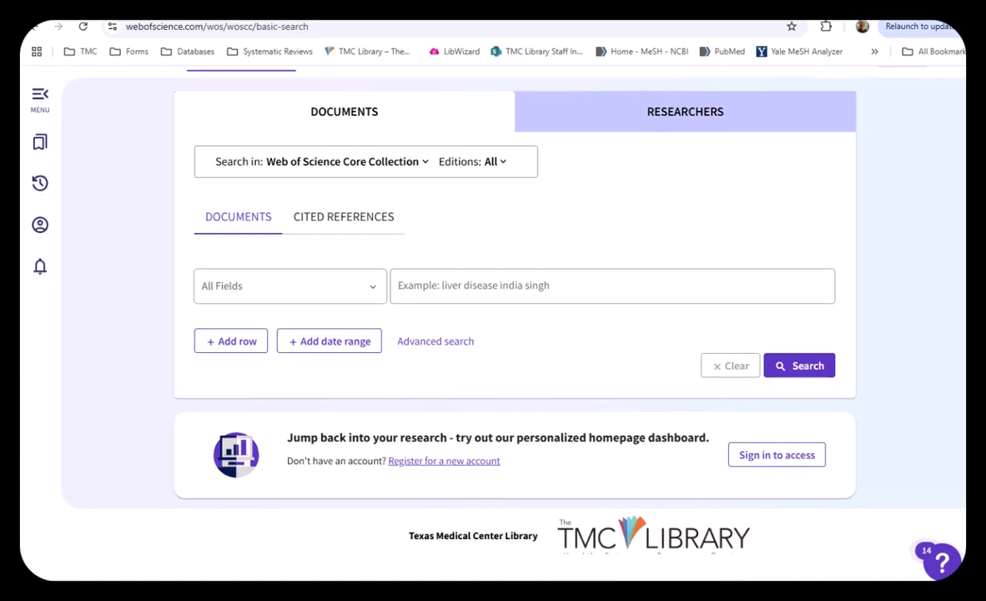
{"action": "scroll", "coordinate": [250, 248], "scroll_direction": "up", "scroll_amount": 1}
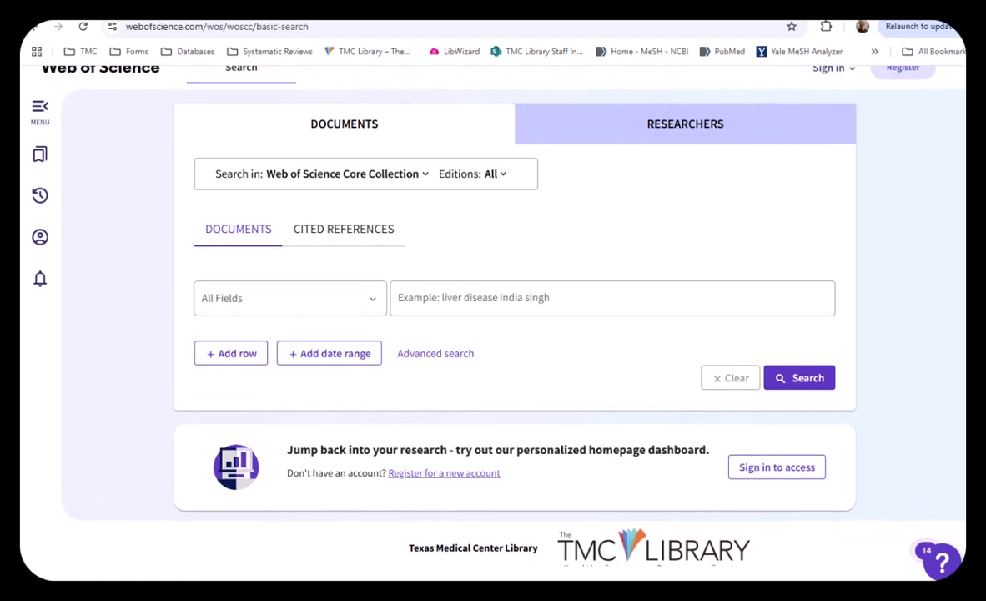
Set the first search row to search the Topic field instead of All Fields.
{"action": "left_click", "coordinate": [236, 305]}
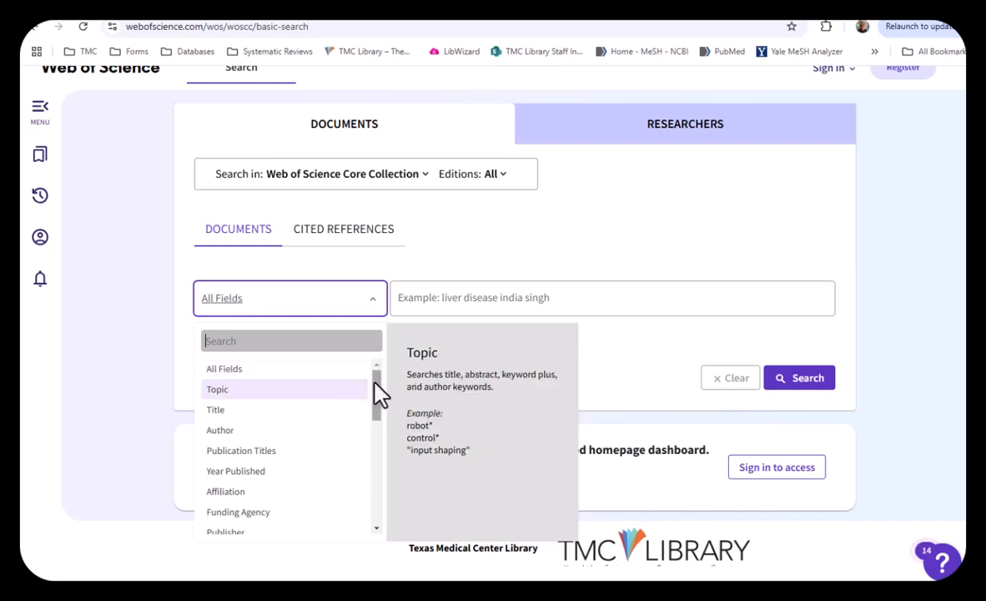
{"action": "scroll", "coordinate": [379, 403], "scroll_direction": "down", "scroll_amount": 2}
{"action": "scroll", "coordinate": [379, 407], "scroll_direction": "up", "scroll_amount": 2}
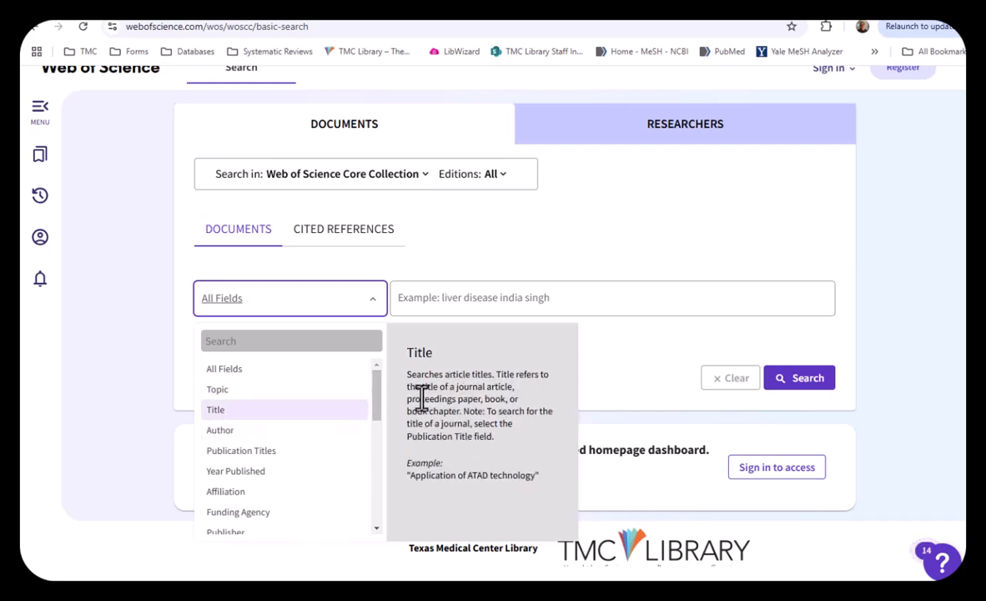
{"action": "mouse_move", "coordinate": [378, 385]}
{"action": "left_mouse_down"}
{"action": "mouse_move", "coordinate": [379, 497]}
{"action": "mouse_move", "coordinate": [377, 378]}
{"action": "left_mouse_up"}
{"action": "left_click", "coordinate": [220, 391]}
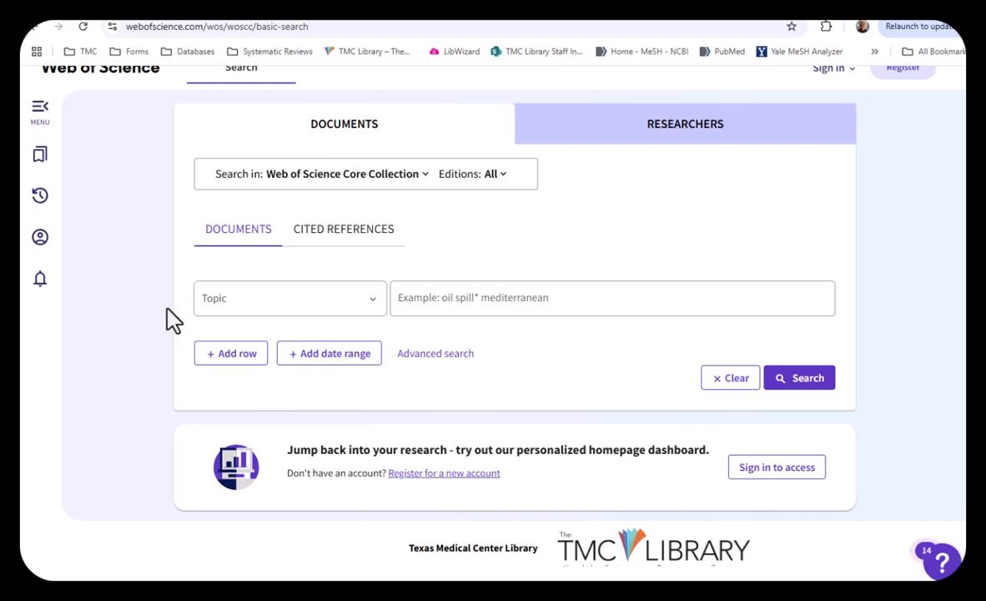
Add three more search rows to the document search form.
{"action": "left_click", "coordinate": [224, 355]}
{"action": "left_click", "coordinate": [230, 417]}
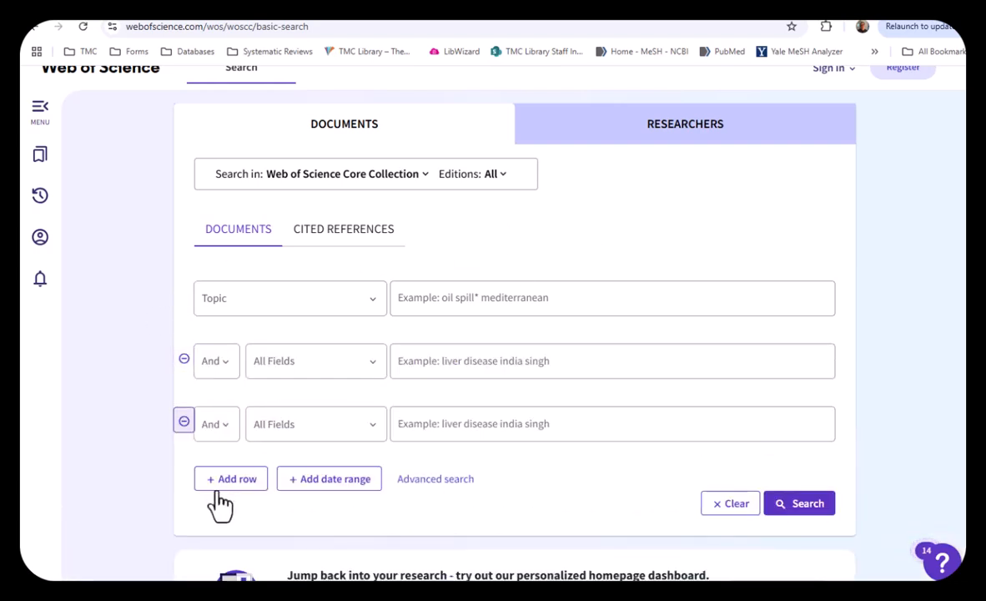
{"action": "left_click", "coordinate": [229, 479]}
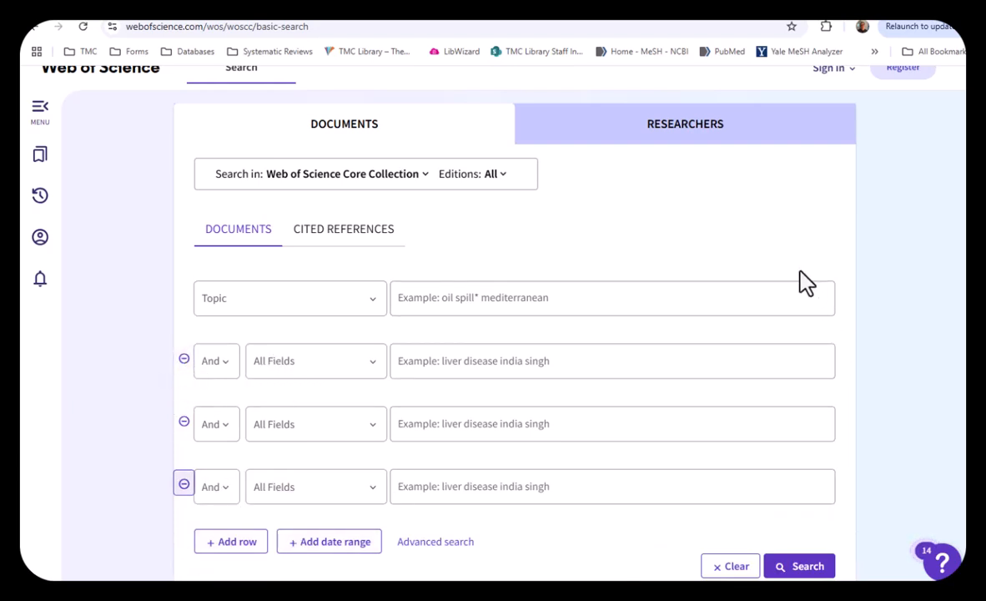
Set the search field of the second, third and fourth rows to Topic.
{"action": "scroll", "coordinate": [785, 250], "scroll_direction": "down", "scroll_amount": 2}
{"action": "left_click", "coordinate": [284, 292]}
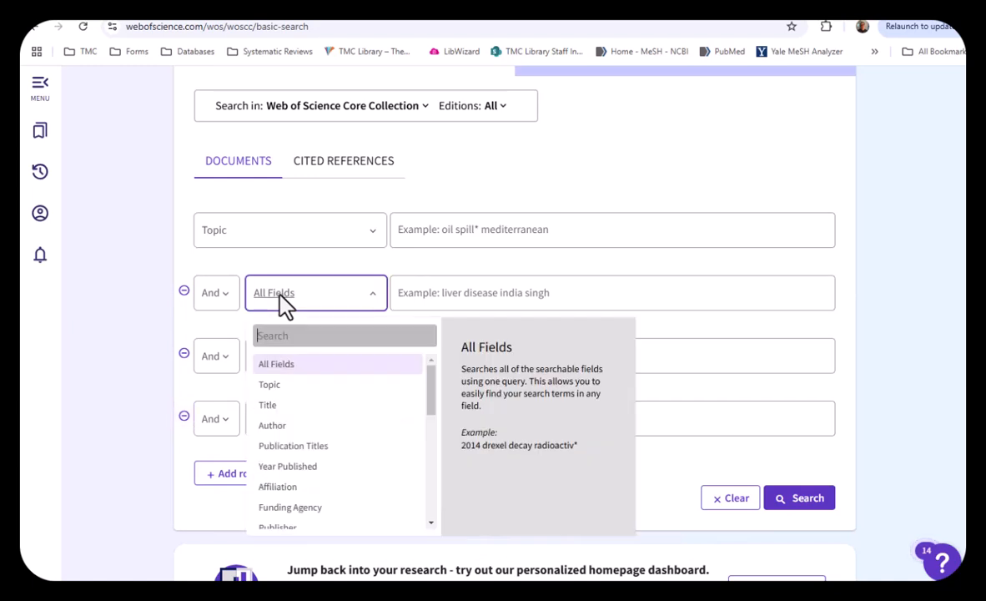
{"action": "left_click", "coordinate": [271, 388]}
{"action": "left_click", "coordinate": [266, 355]}
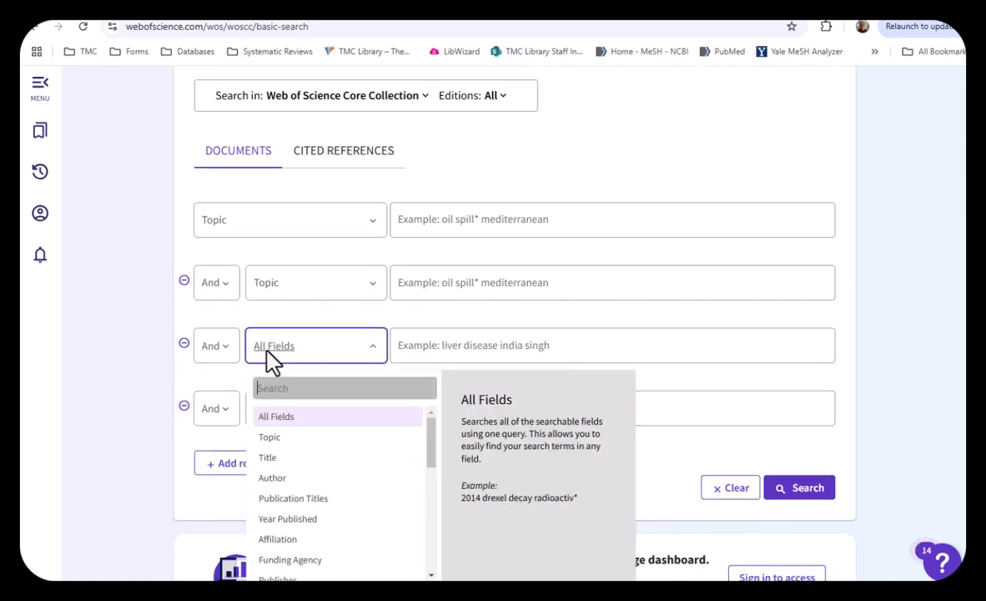
{"action": "left_click", "coordinate": [267, 436]}
{"action": "left_click", "coordinate": [275, 418]}
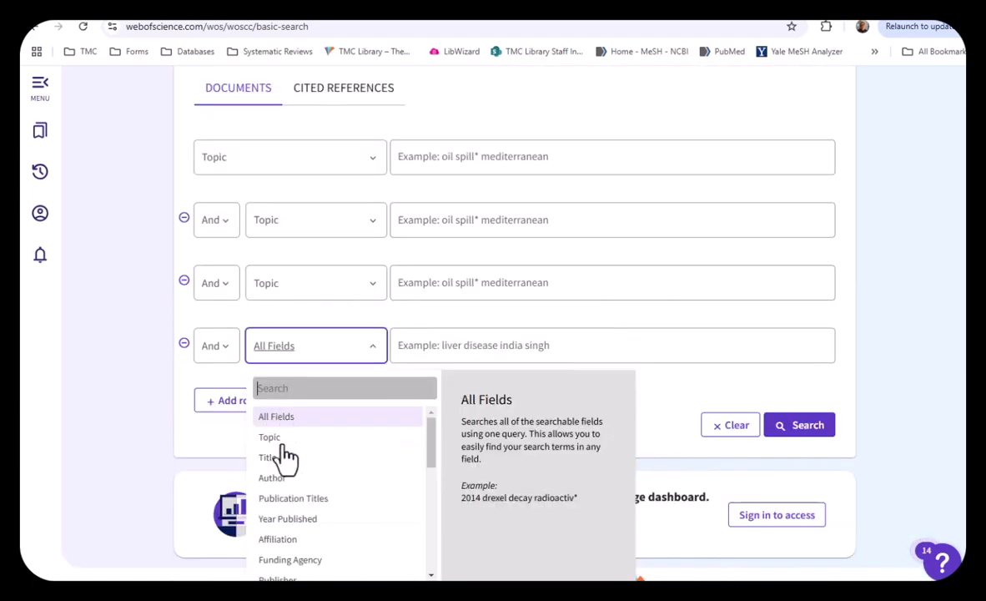
{"action": "left_click", "coordinate": [279, 441]}
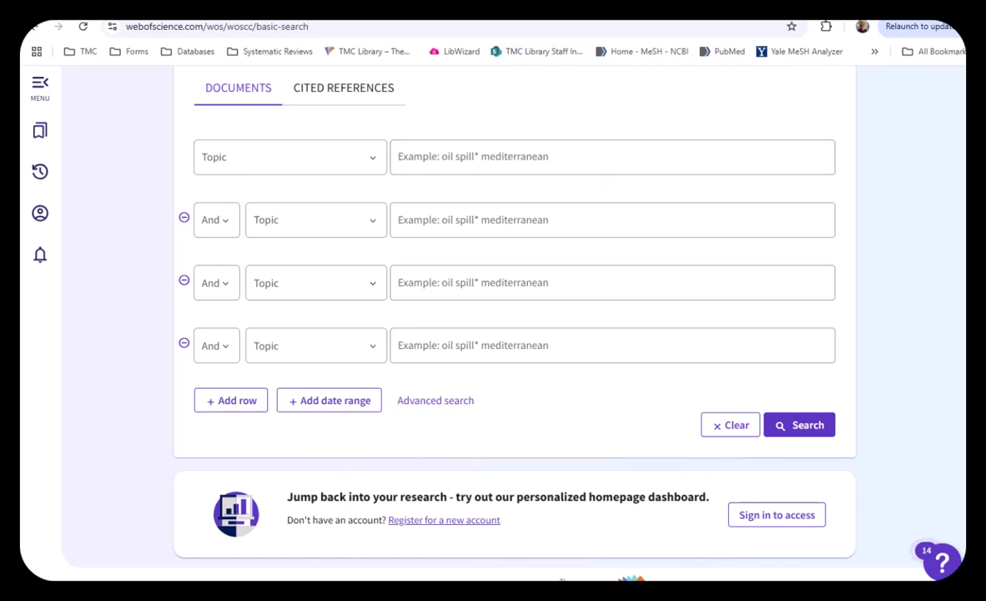
Bring the Notepad window over the search form to review the prepared search terms, and move it away again.
{"action": "left_click_drag", "start_coordinate": [985, 115], "coordinate": [852, 120]}
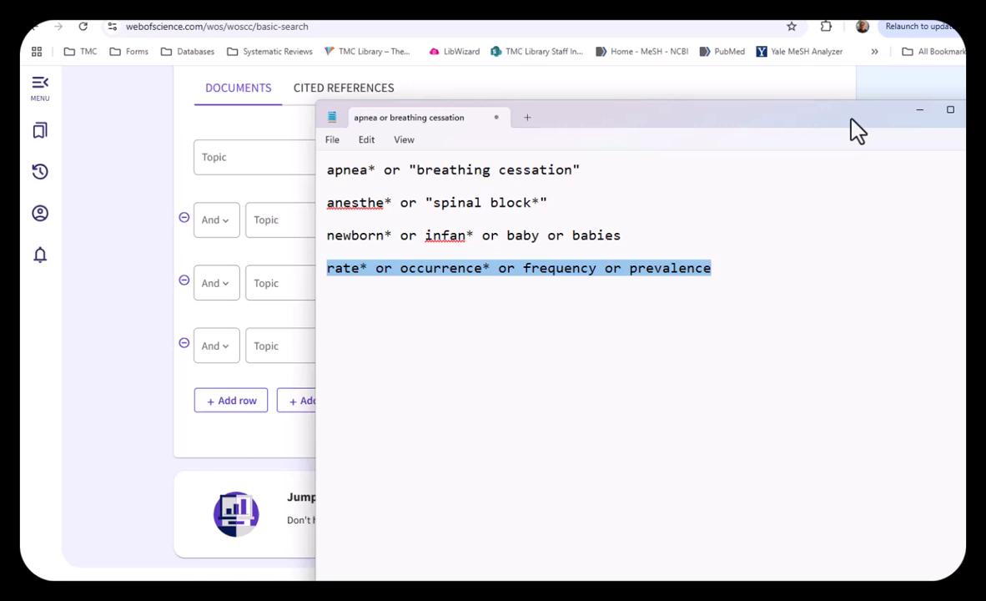
{"action": "left_click_drag", "start_coordinate": [852, 120], "coordinate": [872, 119]}
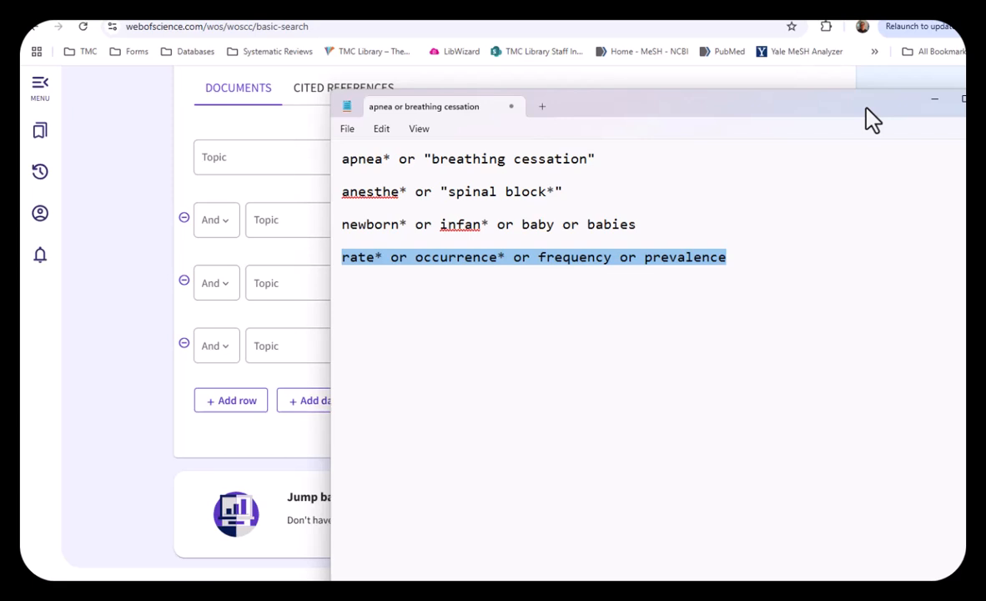
{"action": "left_click_drag", "start_coordinate": [872, 120], "coordinate": [822, 120]}
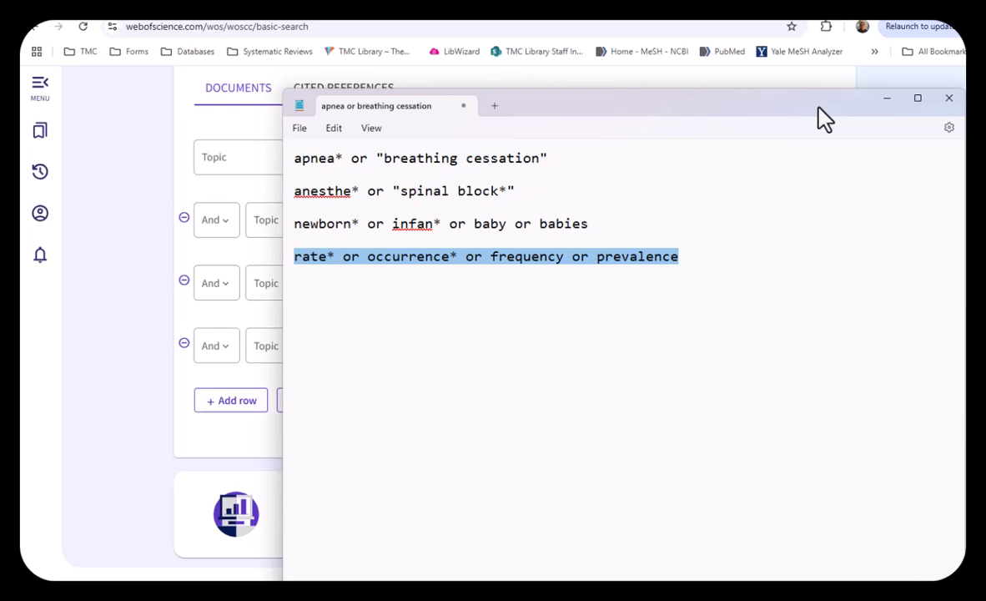
{"action": "left_click_drag", "start_coordinate": [819, 108], "coordinate": [985, 100]}
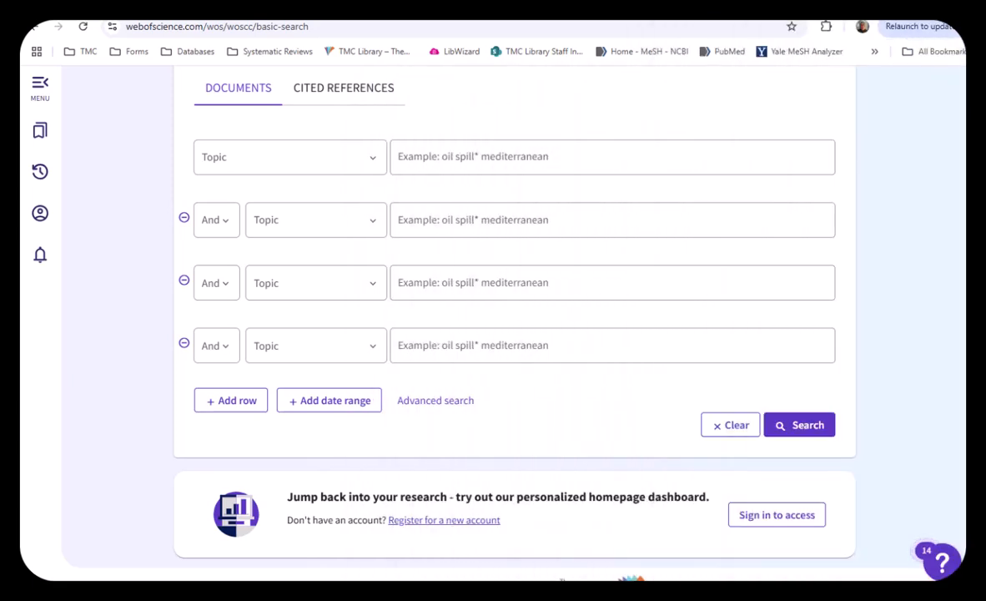
Enter apnea* or "breathing cessation" in the first search row and anesthe* or "spinal block*" in the second.
{"action": "left_click", "coordinate": [467, 161]}
{"action": "type", "text": "apnea* or \"breathing cessation\""}
{"action": "key", "text": "alt+Tab"}
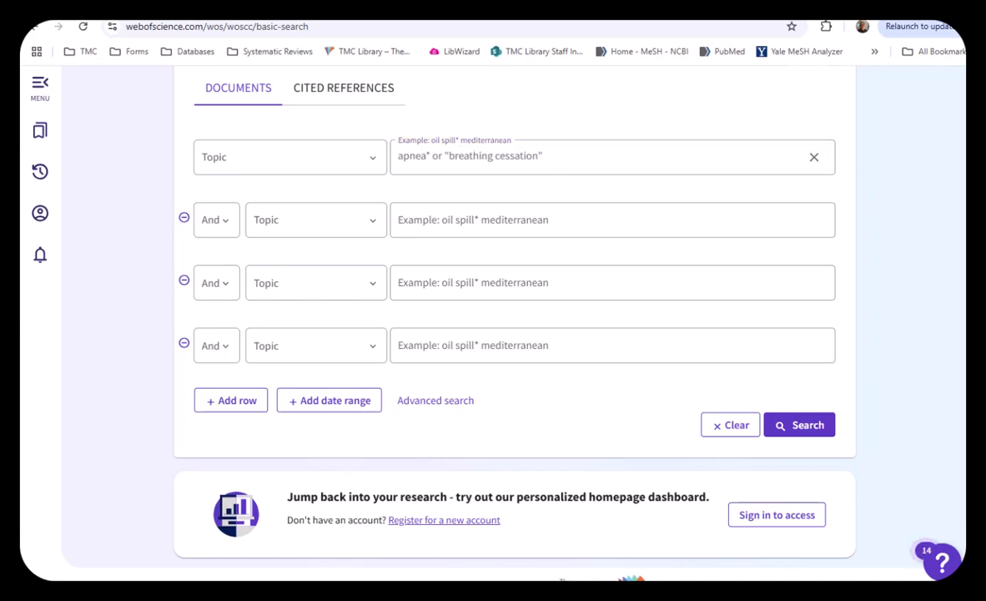
{"action": "left_click", "coordinate": [562, 222]}
{"action": "type", "text": "anesthe* or \"spinal block*\""}
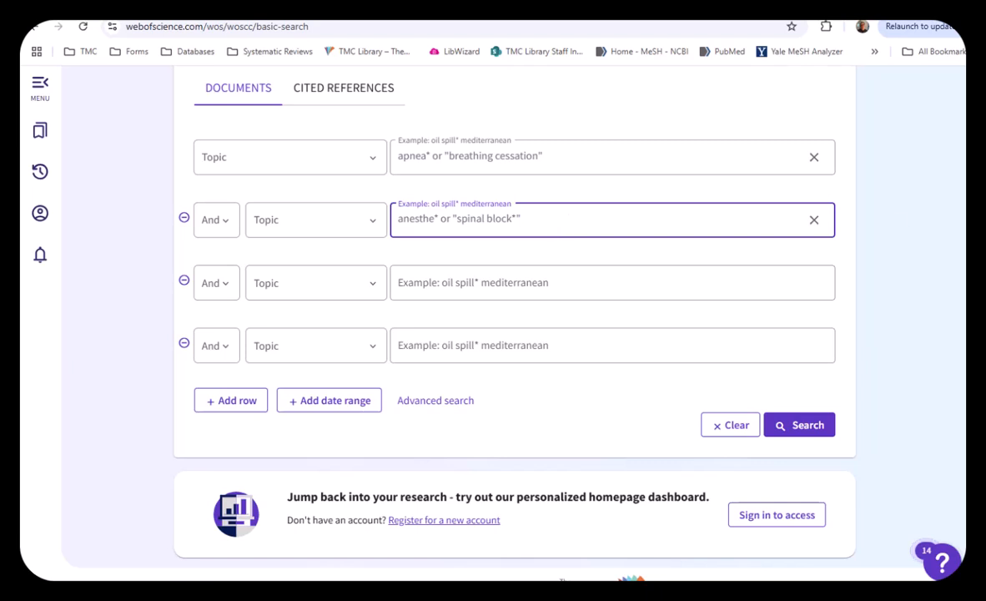
Enter newborn* or infan* or baby or babies in the third row and rate* or occurrence* or frequency or prevalence in the fourth.
{"action": "key", "text": "alt+Tab"}
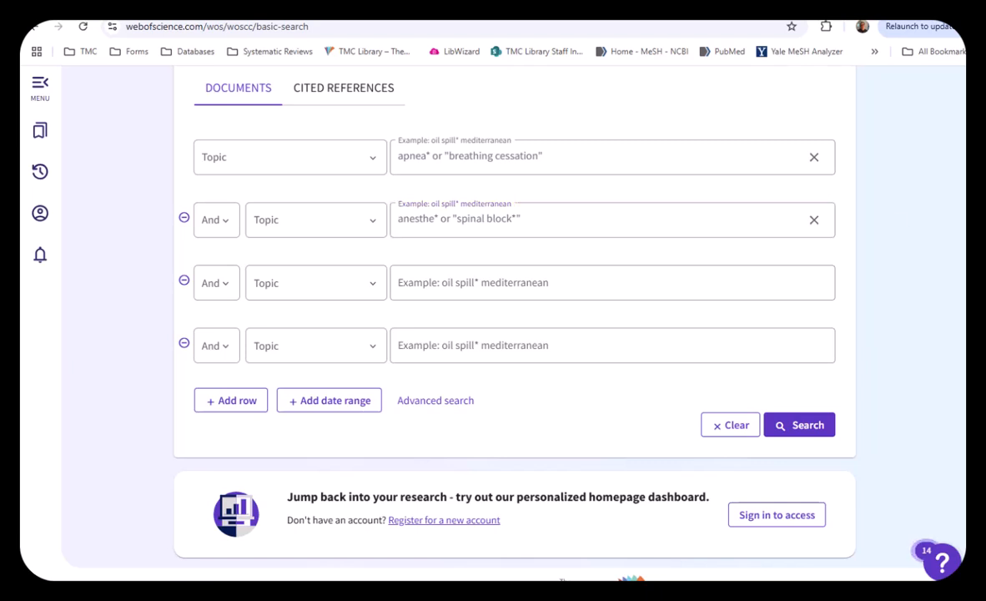
{"action": "left_click", "coordinate": [639, 281]}
{"action": "type", "text": "newborn* or infan* or baby or babies"}
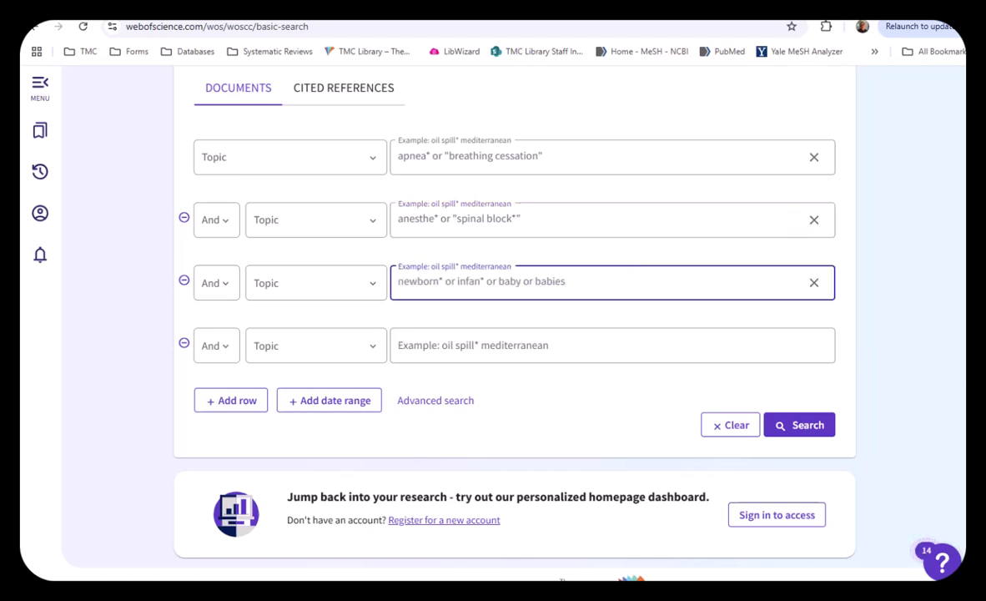
{"action": "key", "text": "alt+Tab"}
{"action": "left_click", "coordinate": [538, 345]}
{"action": "type", "text": "rate* or occurrence* or frequency or prevalence"}
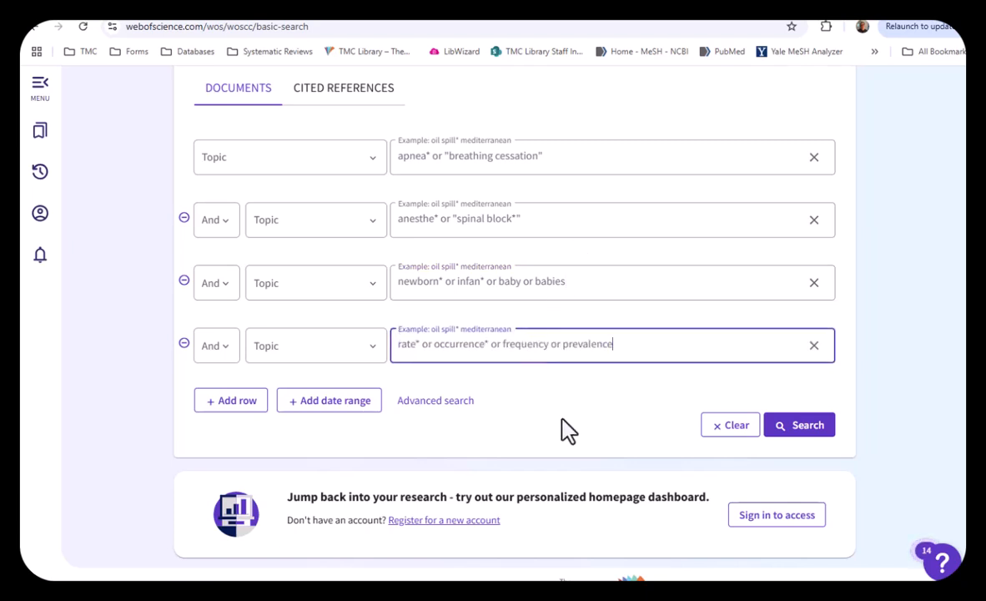
Run the four-row topic search and sort the results by relevance.
{"action": "left_click", "coordinate": [799, 427]}
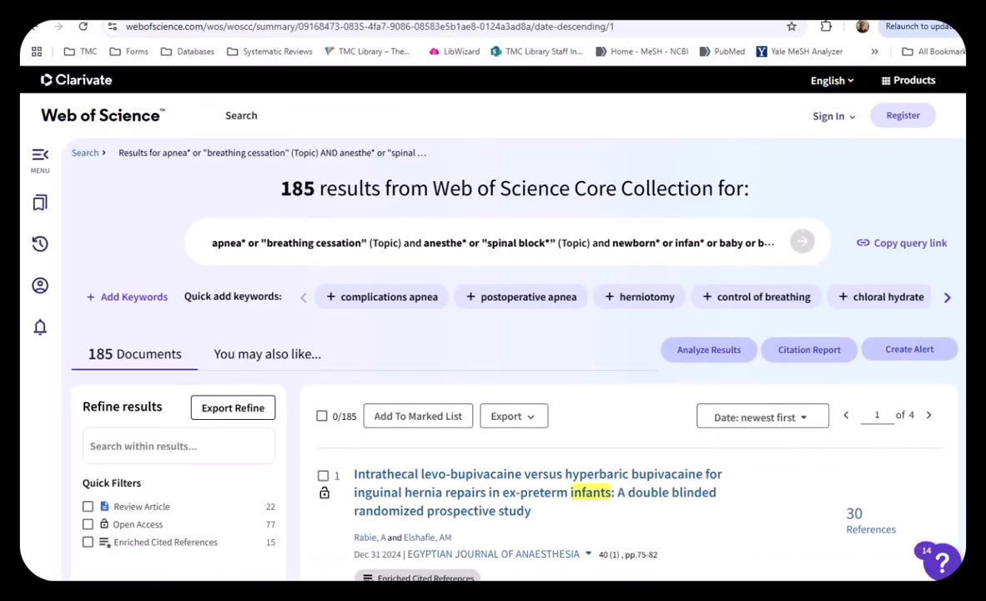
{"action": "scroll", "coordinate": [492, 334], "scroll_direction": "down", "scroll_amount": 3}
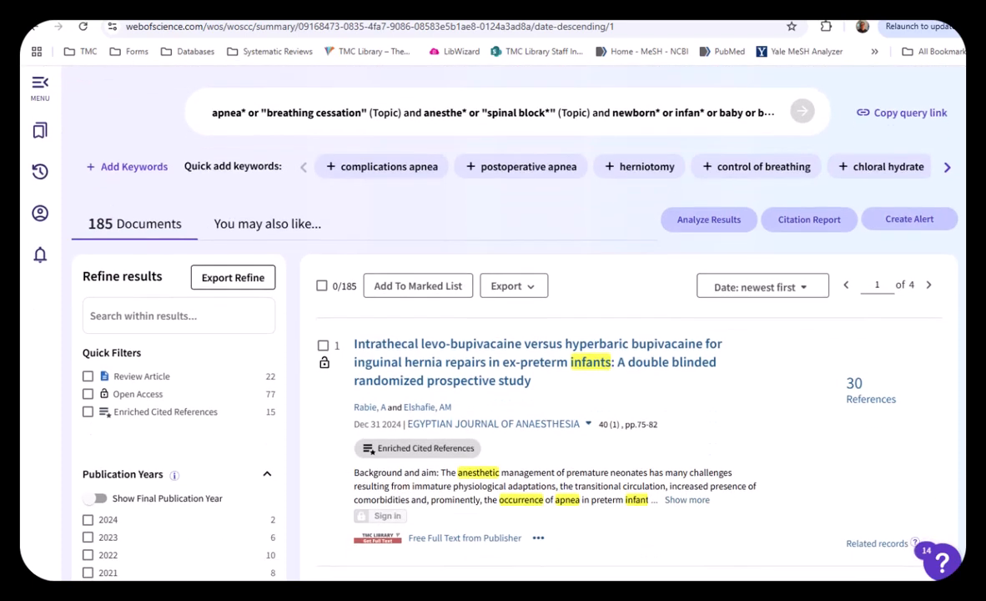
{"action": "left_click", "coordinate": [770, 288]}
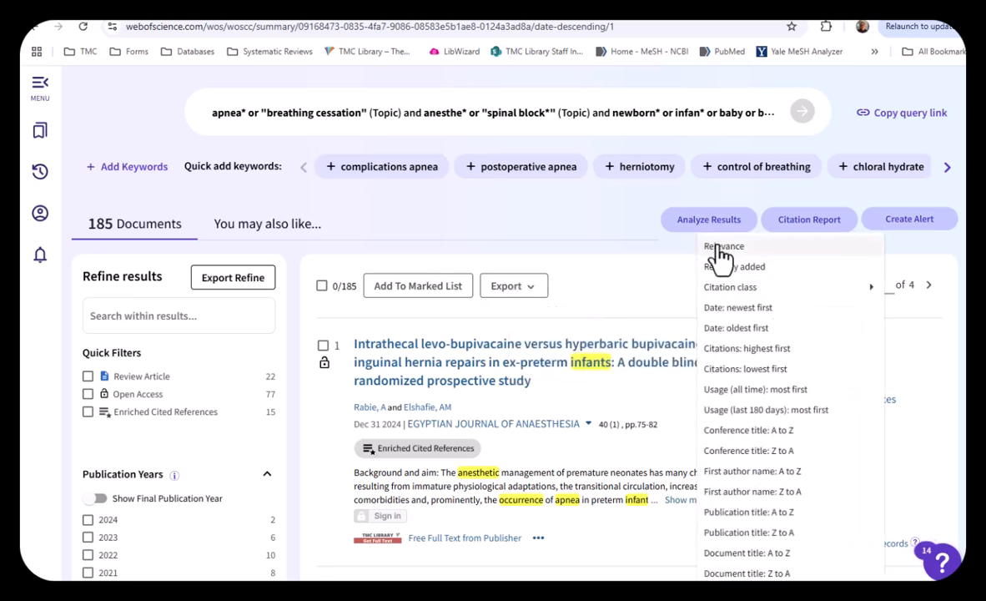
{"action": "left_click", "coordinate": [718, 248]}
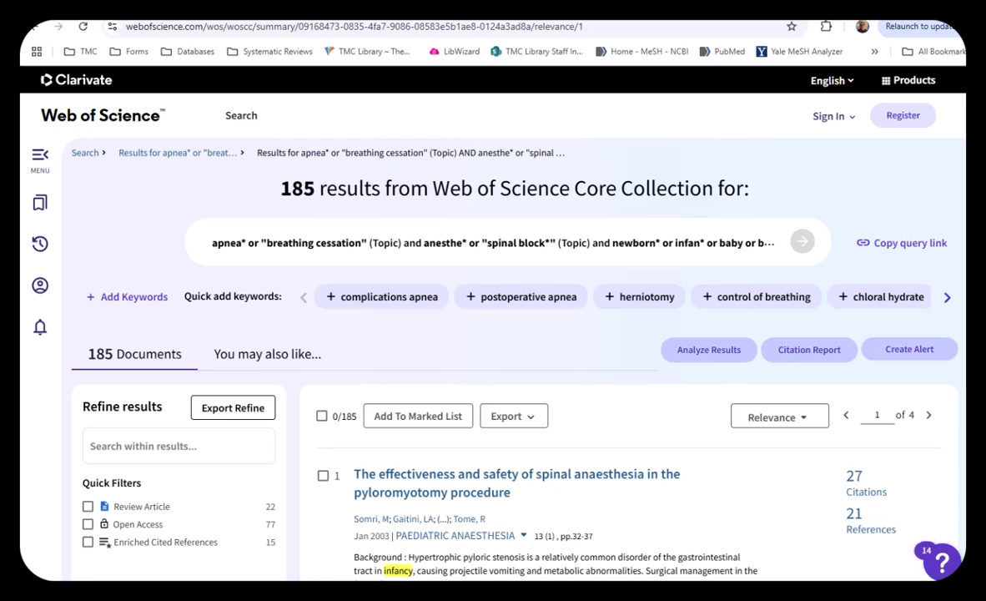
Examine the titles, abstracts and highlighted search terms of the first ten or so results, and return to the start of the list.
{"action": "scroll", "coordinate": [492, 334], "scroll_direction": "down", "scroll_amount": 1}
{"action": "scroll", "coordinate": [492, 334], "scroll_direction": "down", "scroll_amount": 3}
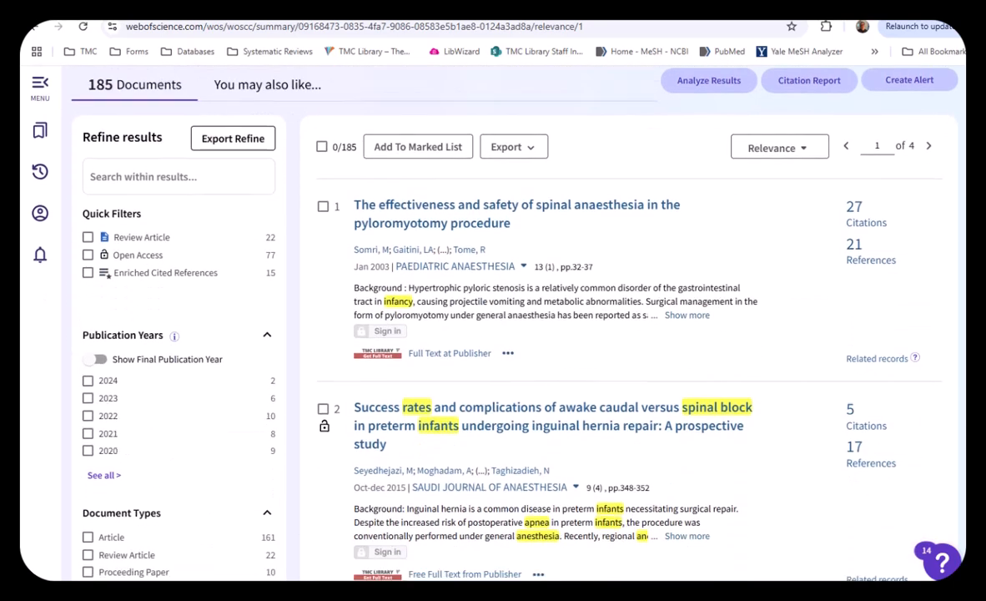
{"action": "scroll", "coordinate": [493, 334], "scroll_direction": "down", "scroll_amount": 1}
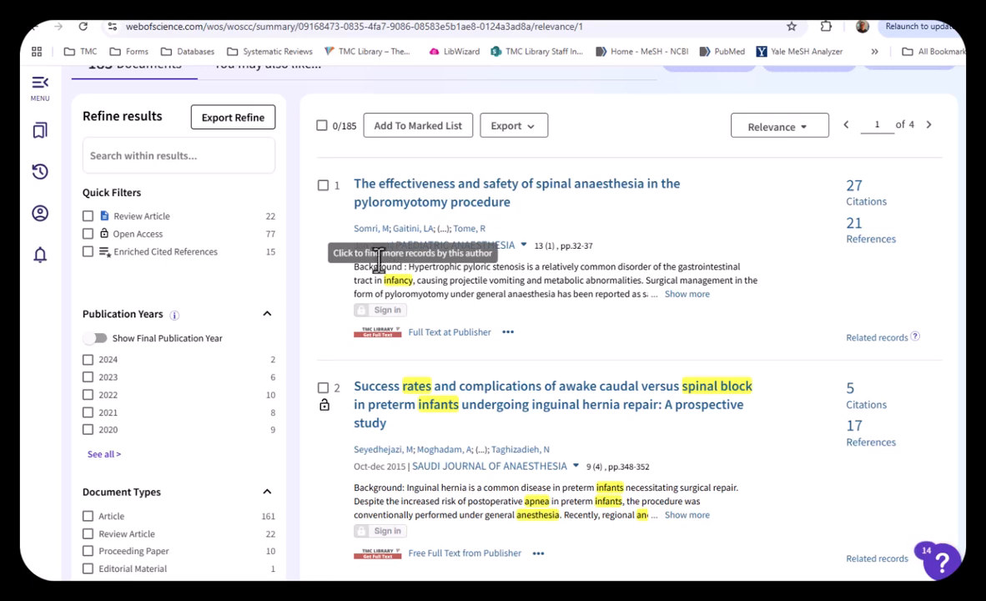
{"action": "scroll", "coordinate": [467, 480], "scroll_direction": "down", "scroll_amount": 3}
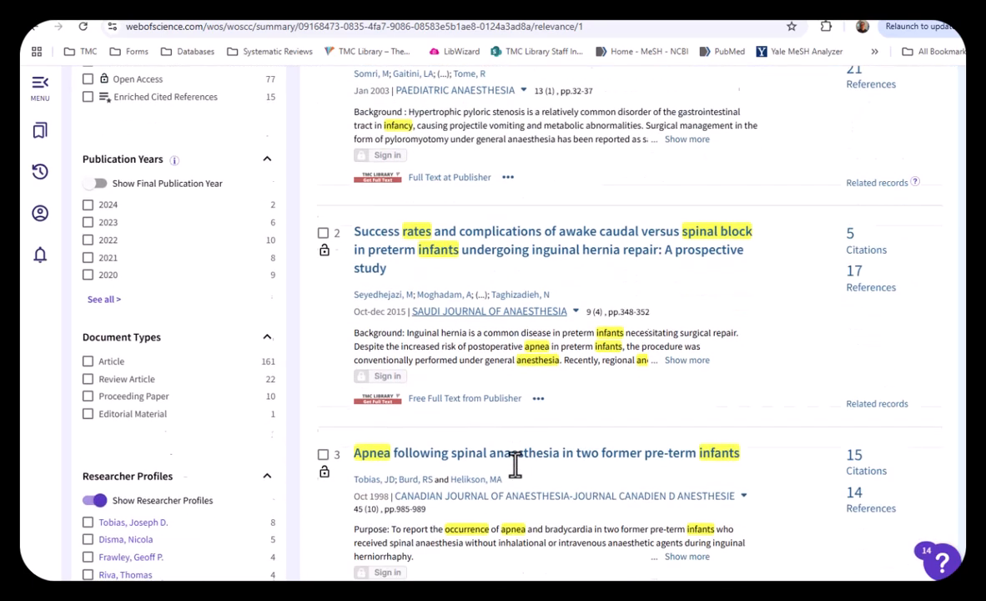
{"action": "scroll", "coordinate": [751, 424], "scroll_direction": "down", "scroll_amount": 3}
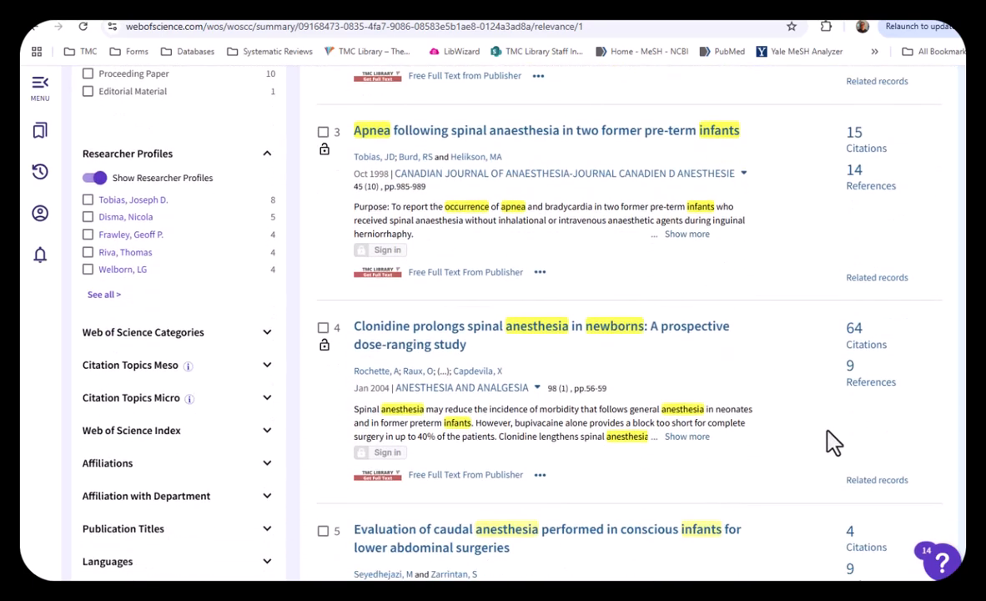
{"action": "scroll", "coordinate": [832, 441], "scroll_direction": "down", "scroll_amount": 1}
{"action": "scroll", "coordinate": [832, 440], "scroll_direction": "down", "scroll_amount": 5}
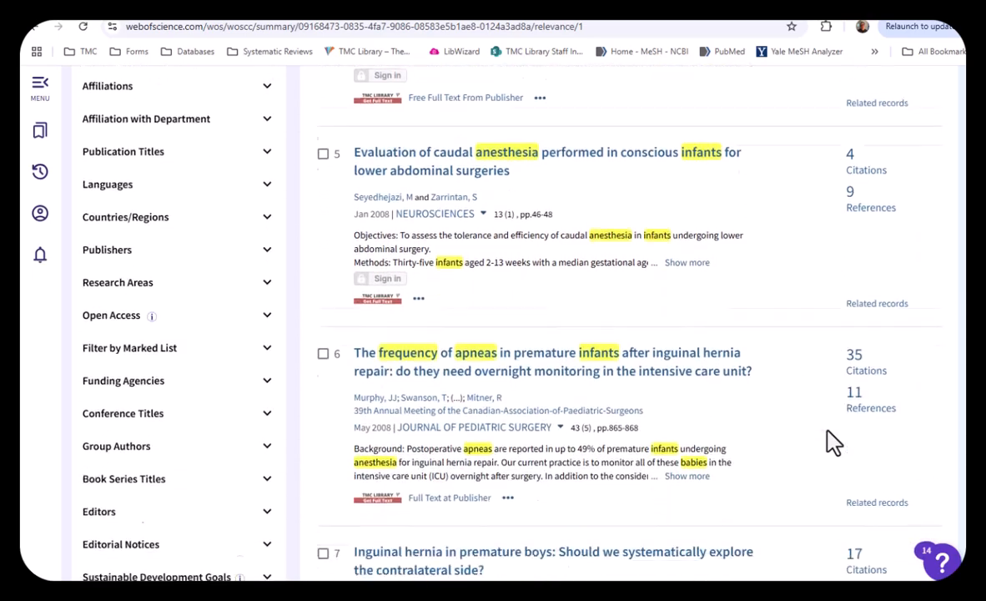
{"action": "scroll", "coordinate": [832, 441], "scroll_direction": "down", "scroll_amount": 4}
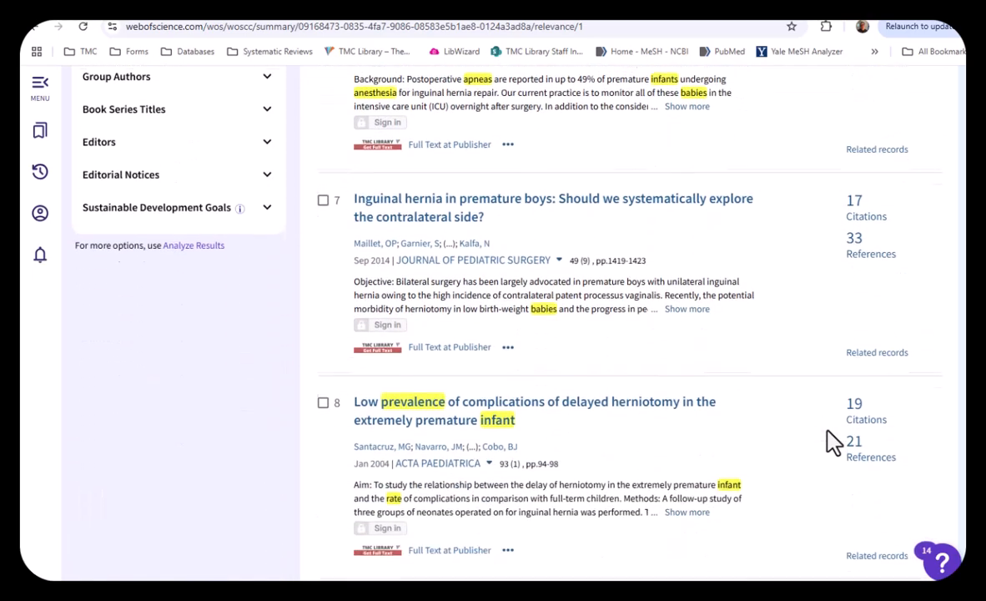
{"action": "scroll", "coordinate": [832, 442], "scroll_direction": "down", "scroll_amount": 3}
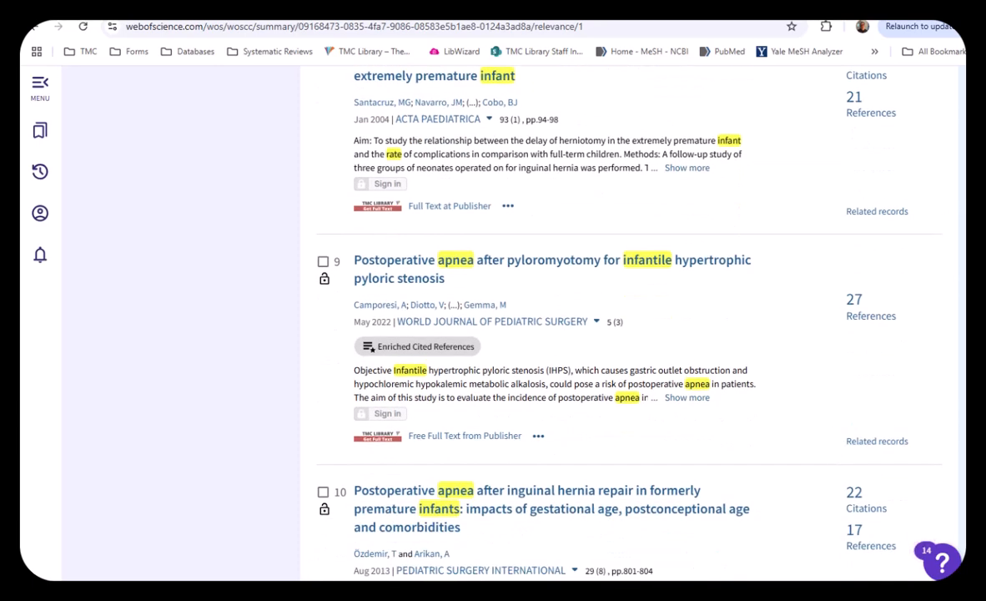
{"action": "scroll", "coordinate": [584, 317], "scroll_direction": "down", "scroll_amount": 1}
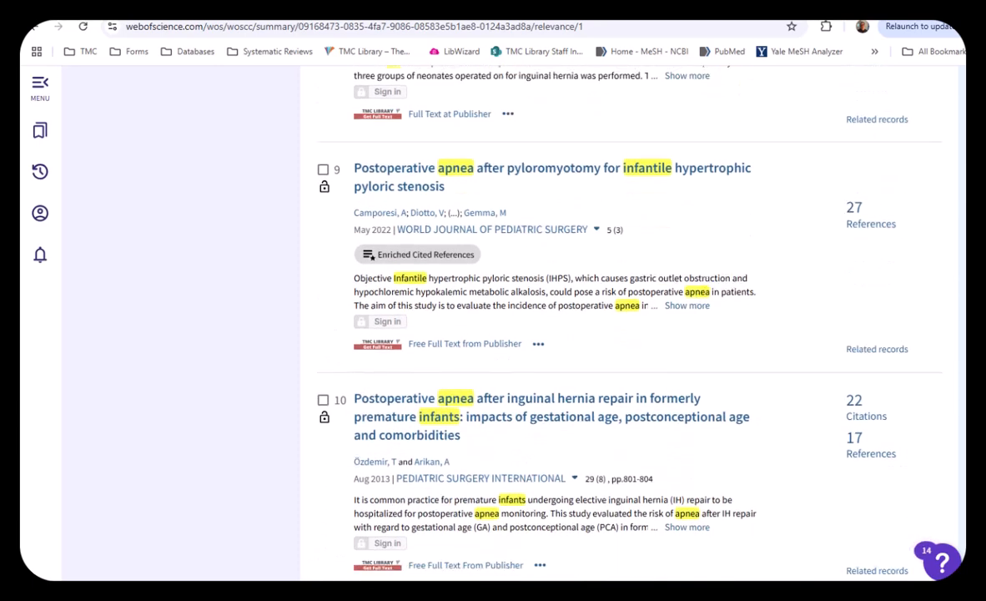
{"action": "scroll", "coordinate": [584, 317], "scroll_direction": "down", "scroll_amount": 1}
{"action": "scroll", "coordinate": [585, 317], "scroll_direction": "up", "scroll_amount": 12}
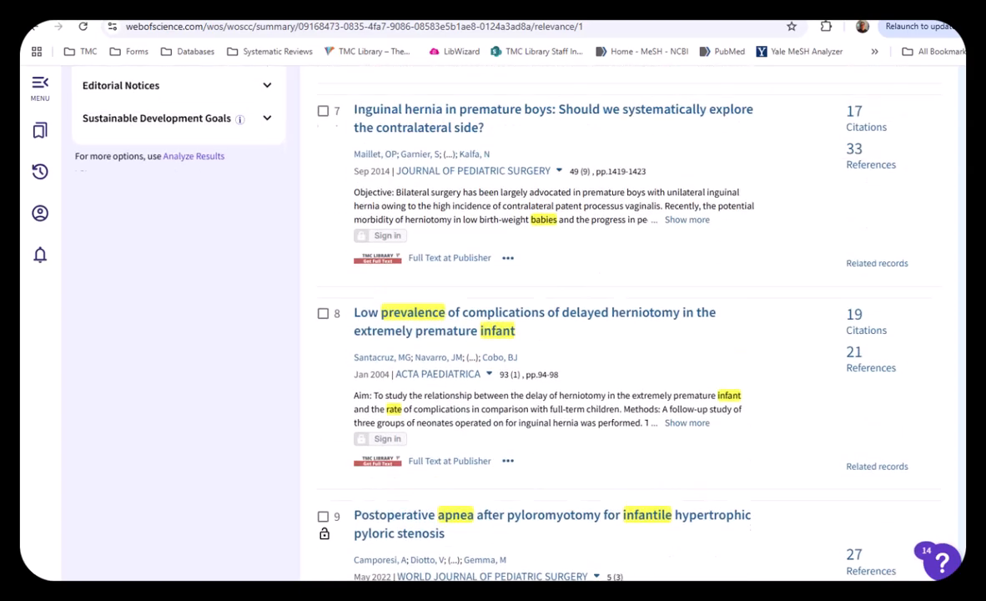
{"action": "scroll", "coordinate": [585, 318], "scroll_direction": "up", "scroll_amount": 6}
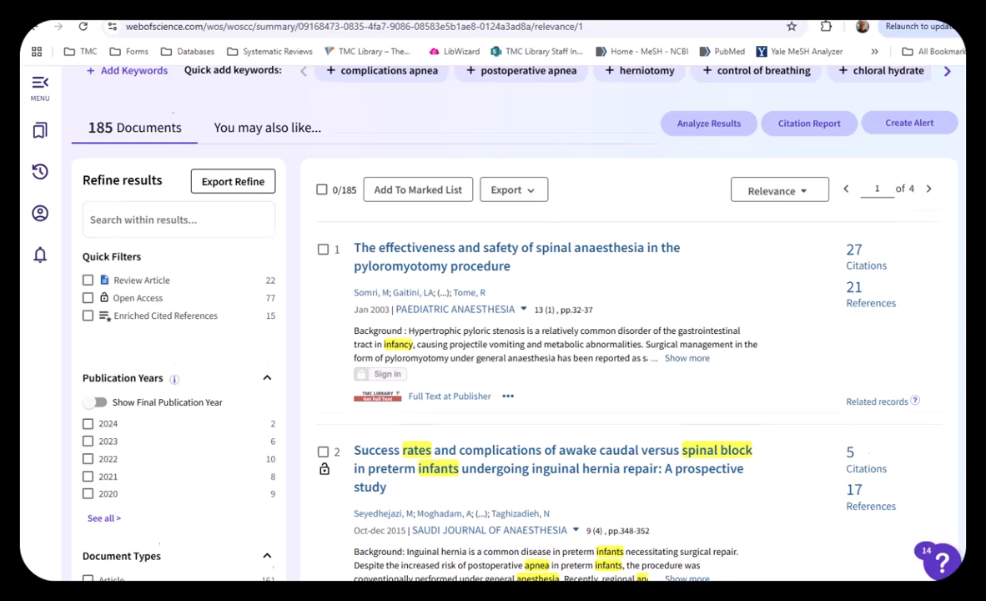
Expand the abstract of the second result, on awake caudal versus spinal block in preterm infants, and select that record.
{"action": "scroll", "coordinate": [584, 317], "scroll_direction": "down", "scroll_amount": 3}
{"action": "scroll", "coordinate": [584, 317], "scroll_direction": "down", "scroll_amount": 1}
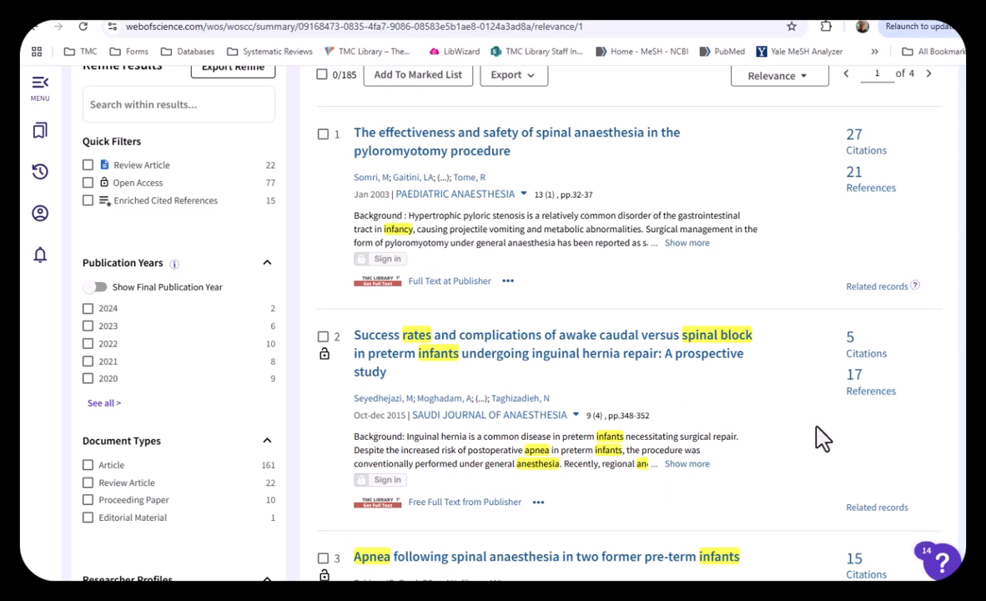
{"action": "scroll", "coordinate": [822, 438], "scroll_direction": "down", "scroll_amount": 3}
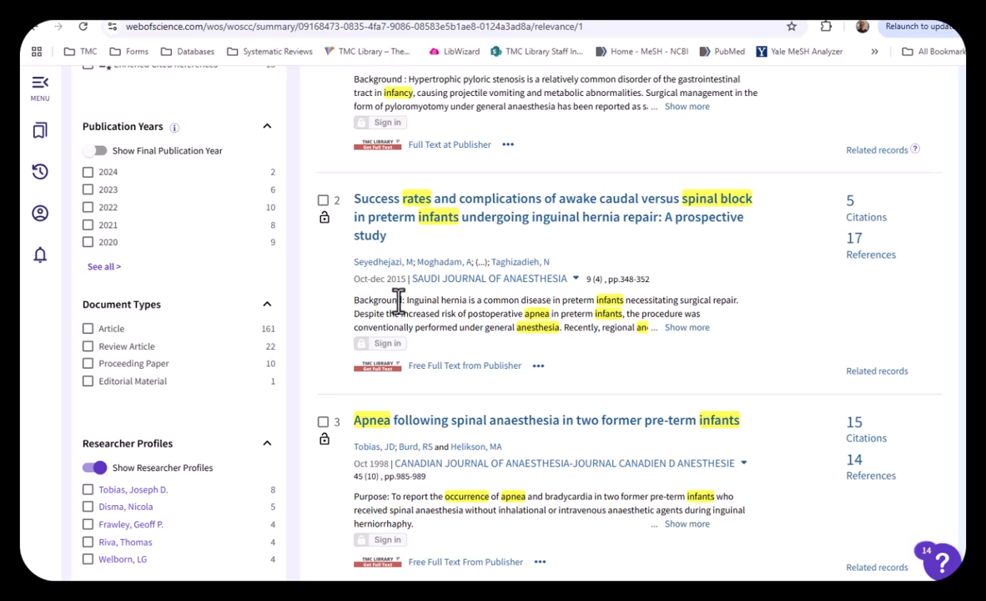
{"action": "left_click", "coordinate": [687, 327]}
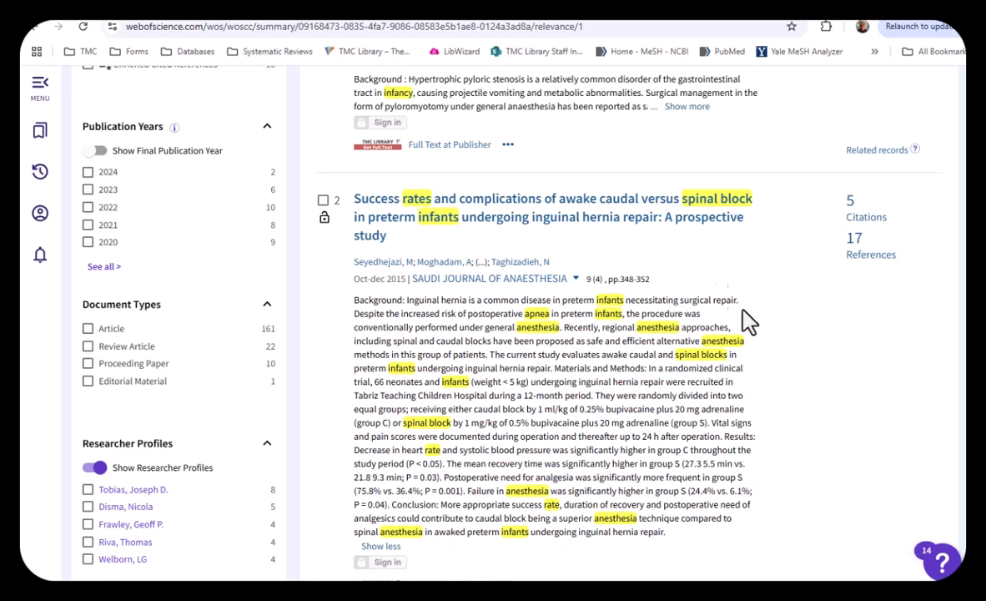
{"action": "left_click", "coordinate": [323, 200]}
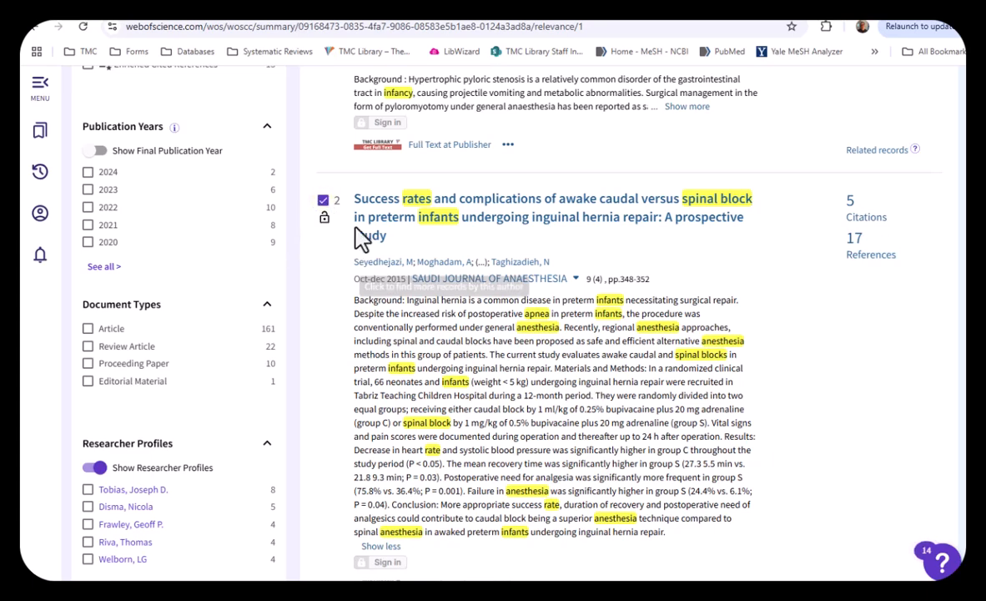
View the articles citing the awake caudal versus spinal block study, and return to the search results.
{"action": "left_click", "coordinate": [852, 212]}
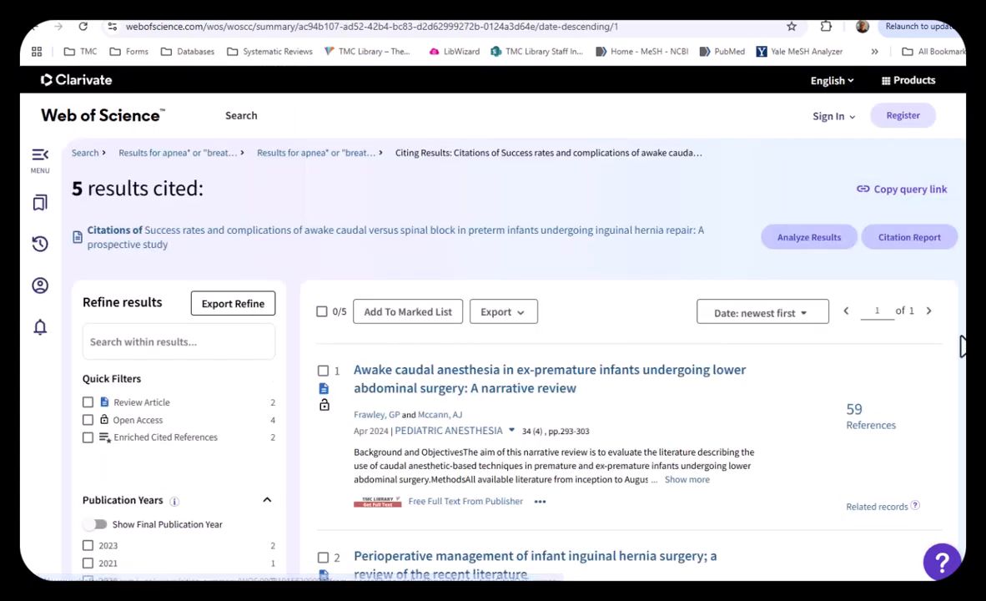
{"action": "scroll", "coordinate": [584, 375], "scroll_direction": "down", "scroll_amount": 1}
{"action": "scroll", "coordinate": [584, 334], "scroll_direction": "down", "scroll_amount": 5}
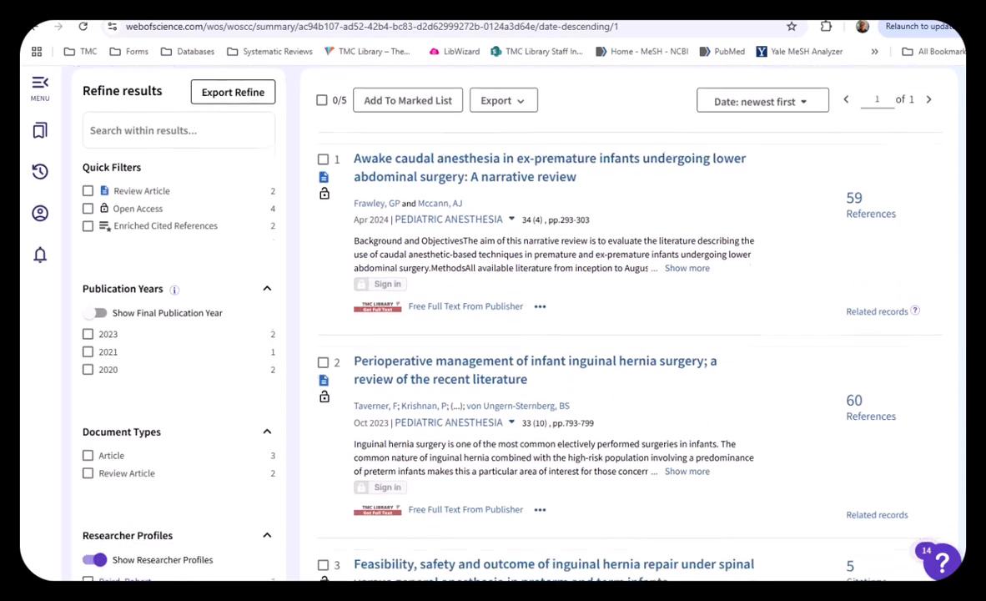
{"action": "scroll", "coordinate": [584, 334], "scroll_direction": "down", "scroll_amount": 1}
{"action": "scroll", "coordinate": [962, 252], "scroll_direction": "up", "scroll_amount": 3}
{"action": "left_click", "coordinate": [33, 36]}
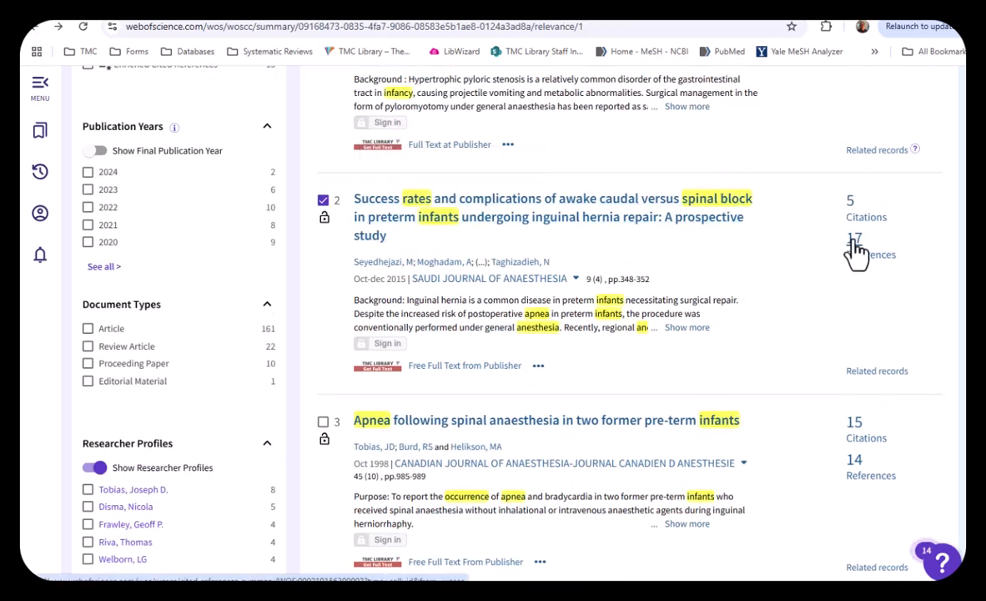
Look through the references cited by the awake caudal versus spinal block study, and return to the search results.
{"action": "left_click", "coordinate": [855, 242]}
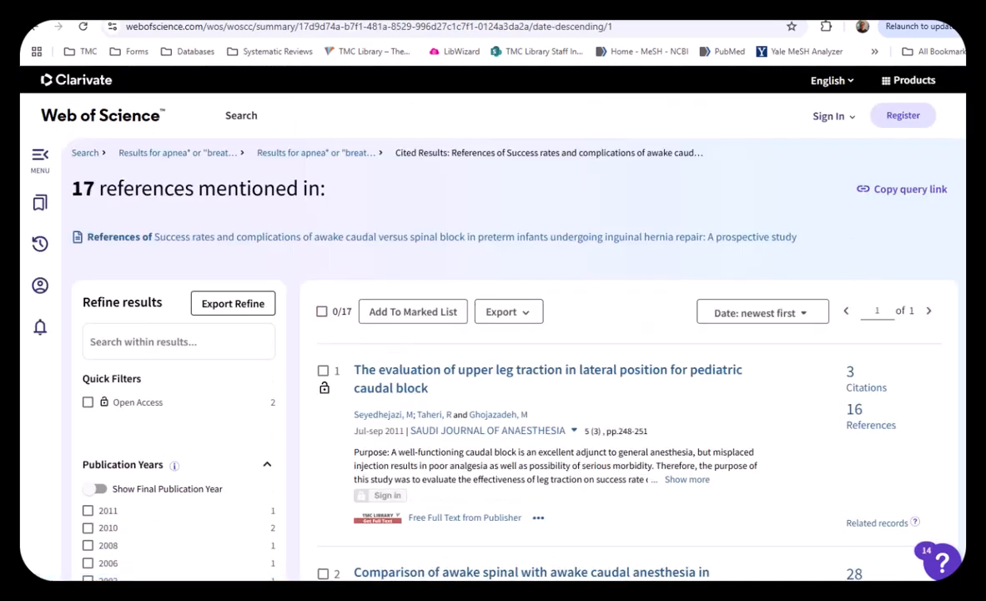
{"action": "scroll", "coordinate": [534, 334], "scroll_direction": "down", "scroll_amount": 5}
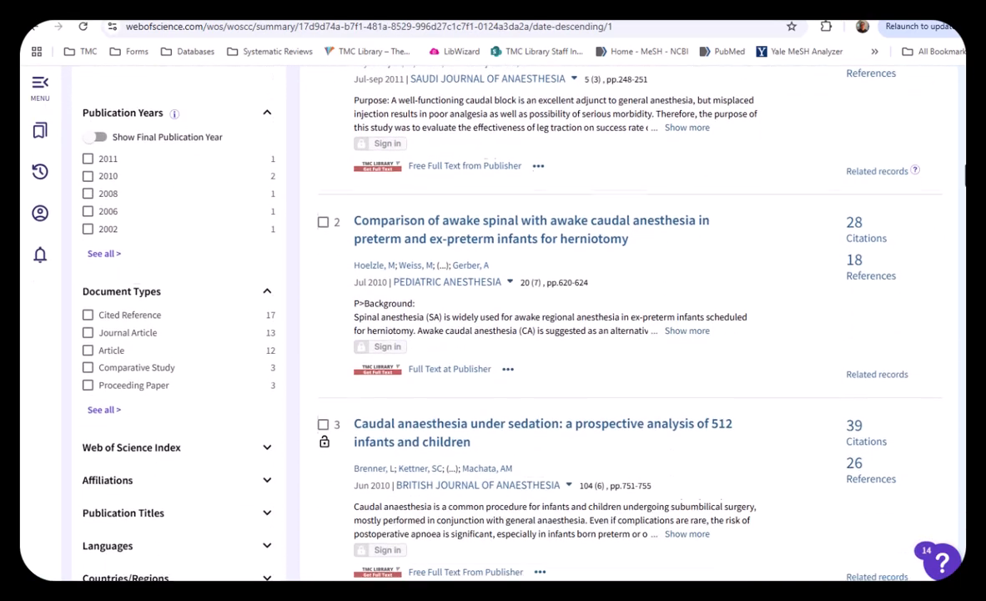
{"action": "scroll", "coordinate": [965, 187], "scroll_direction": "down", "scroll_amount": 4}
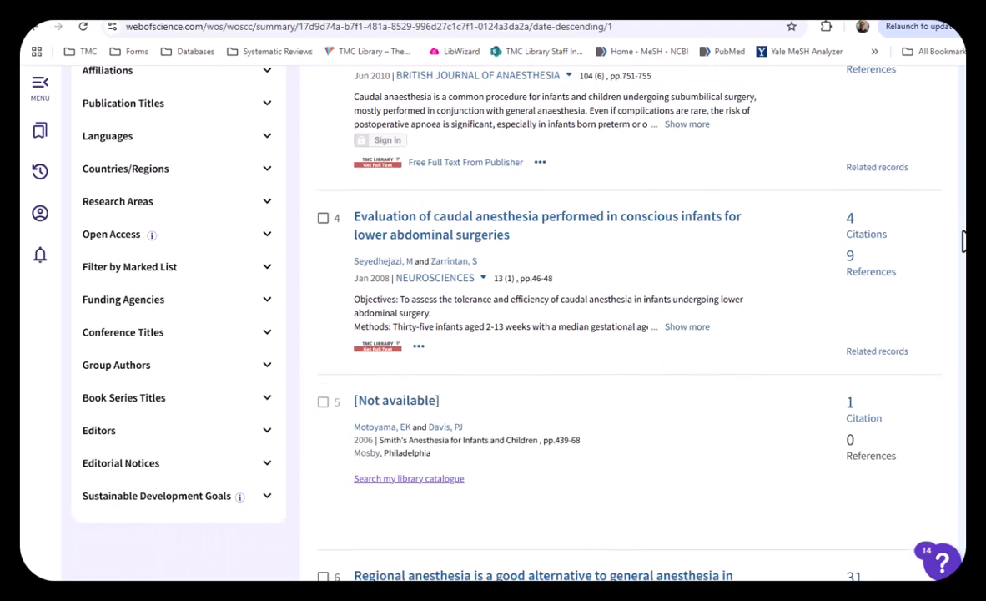
{"action": "scroll", "coordinate": [535, 333], "scroll_direction": "up", "scroll_amount": 9}
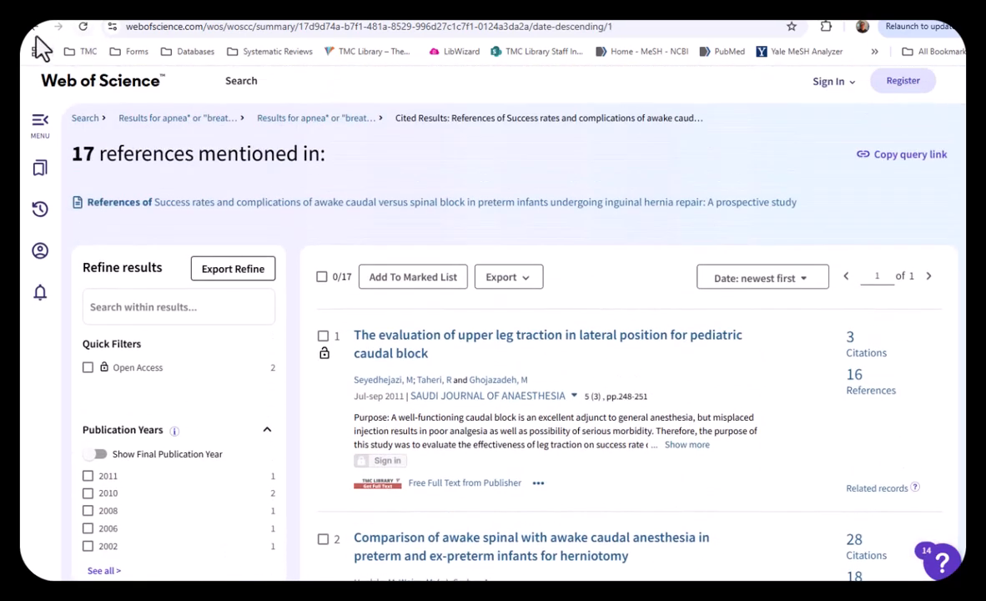
{"action": "left_click", "coordinate": [34, 26]}
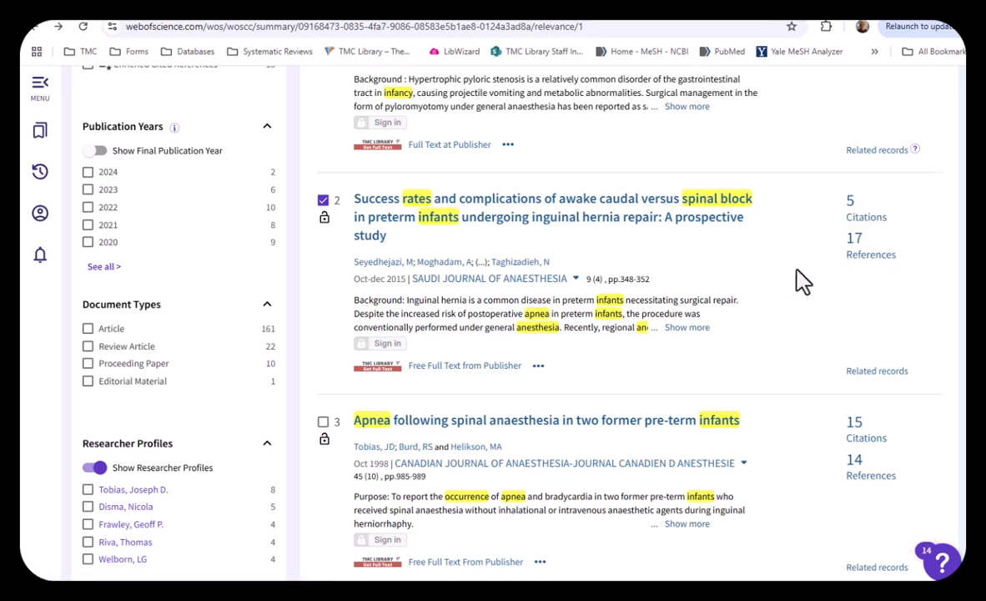
Also select result 4 on clonidine in newborn spinal anesthesia and result 6 on apnea frequency in premature infants after hernia repair.
{"action": "scroll", "coordinate": [795, 297], "scroll_direction": "down", "scroll_amount": 3}
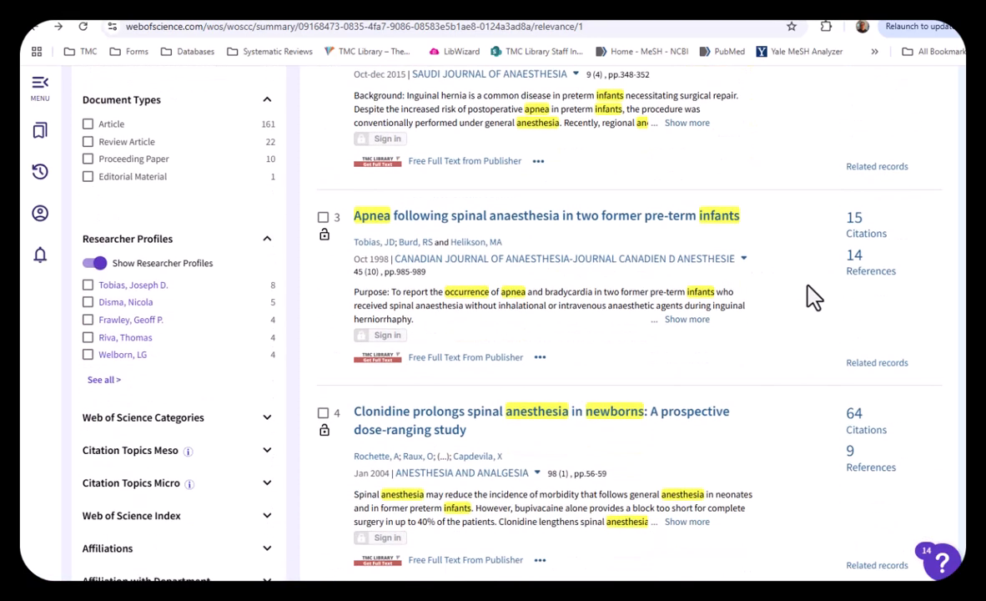
{"action": "scroll", "coordinate": [814, 296], "scroll_direction": "down", "scroll_amount": 1}
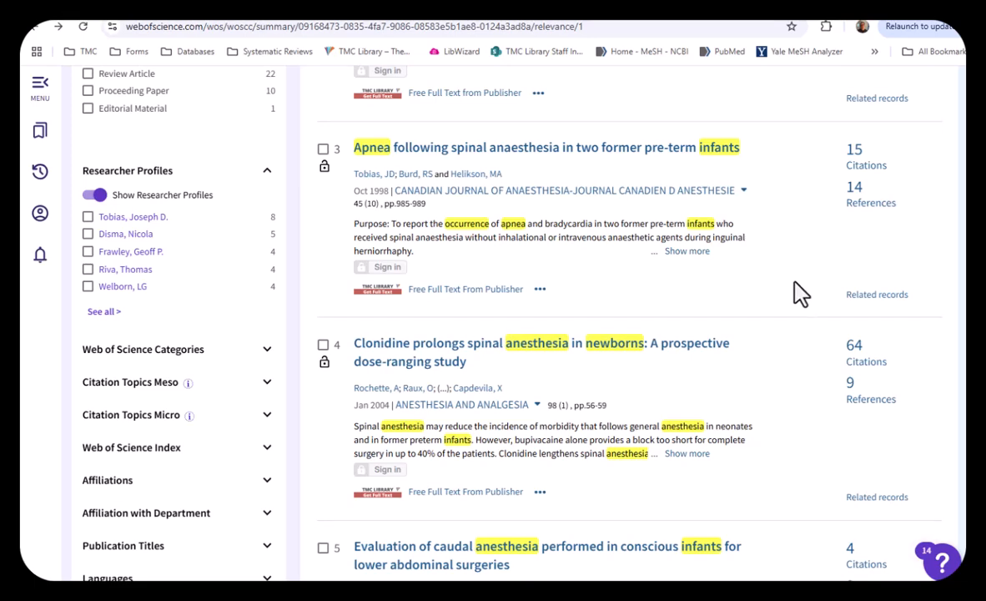
{"action": "scroll", "coordinate": [799, 292], "scroll_direction": "down", "scroll_amount": 1}
{"action": "scroll", "coordinate": [801, 292], "scroll_direction": "down", "scroll_amount": 1}
{"action": "left_click", "coordinate": [323, 208]}
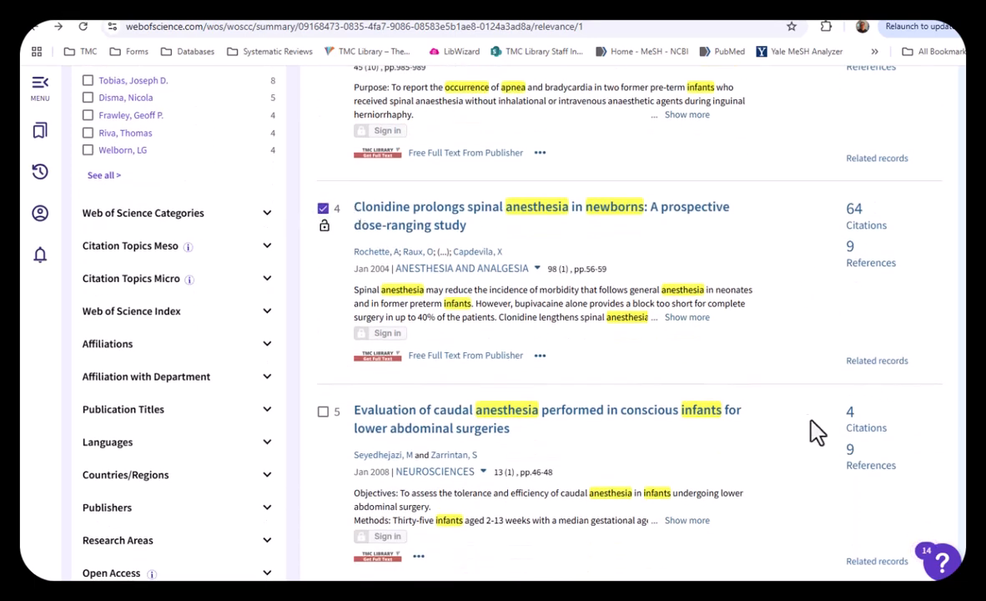
{"action": "scroll", "coordinate": [816, 430], "scroll_direction": "down", "scroll_amount": 3}
{"action": "scroll", "coordinate": [801, 430], "scroll_direction": "down", "scroll_amount": 1}
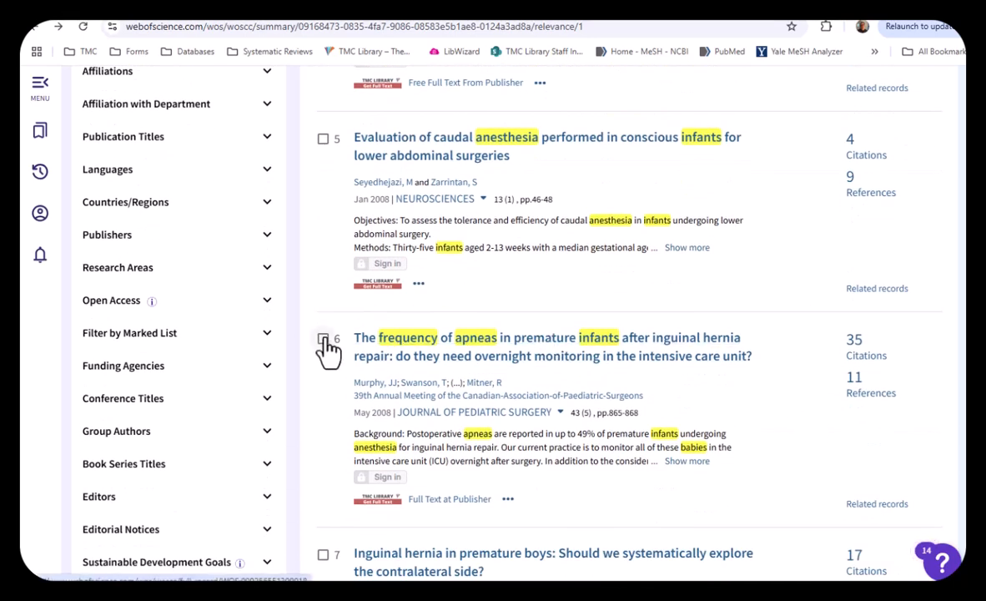
{"action": "left_click", "coordinate": [323, 340]}
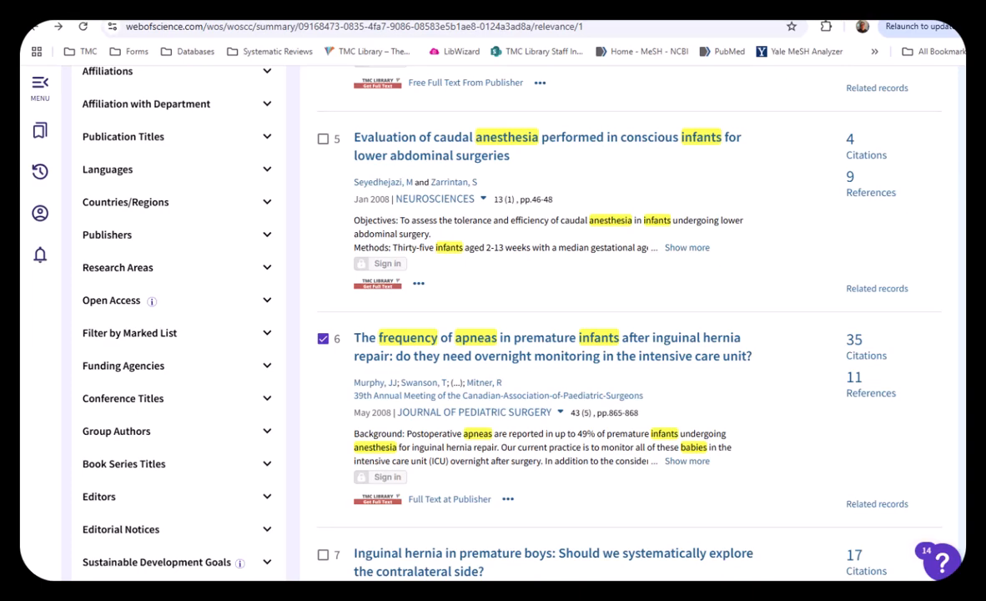
Sign in to the Web of Science account from the search results, using the prefilled credentials.
{"action": "scroll", "coordinate": [634, 334], "scroll_direction": "up", "scroll_amount": 11}
{"action": "scroll", "coordinate": [960, 111], "scroll_direction": "up", "scroll_amount": 5}
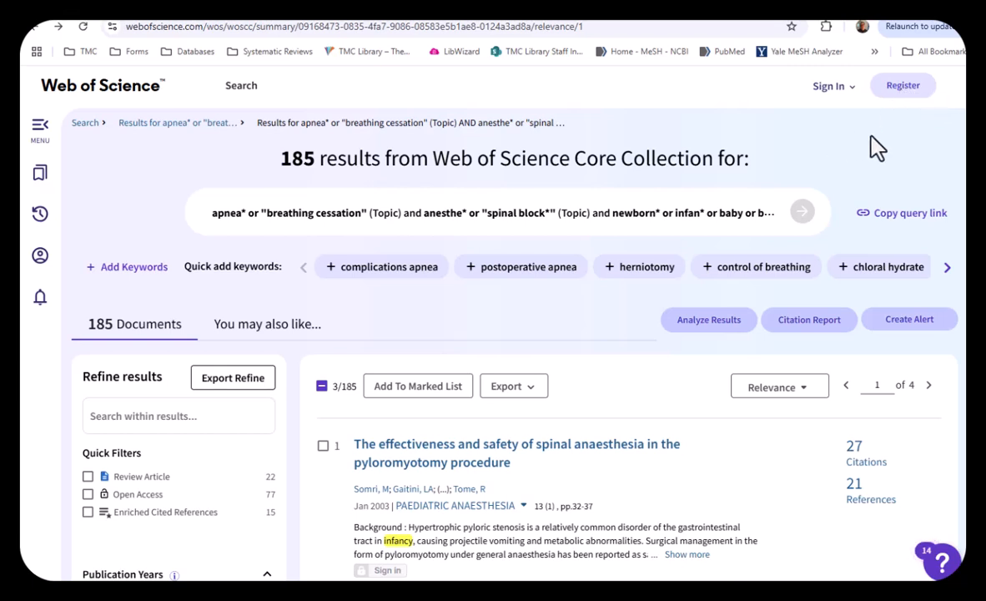
{"action": "left_click", "coordinate": [837, 90]}
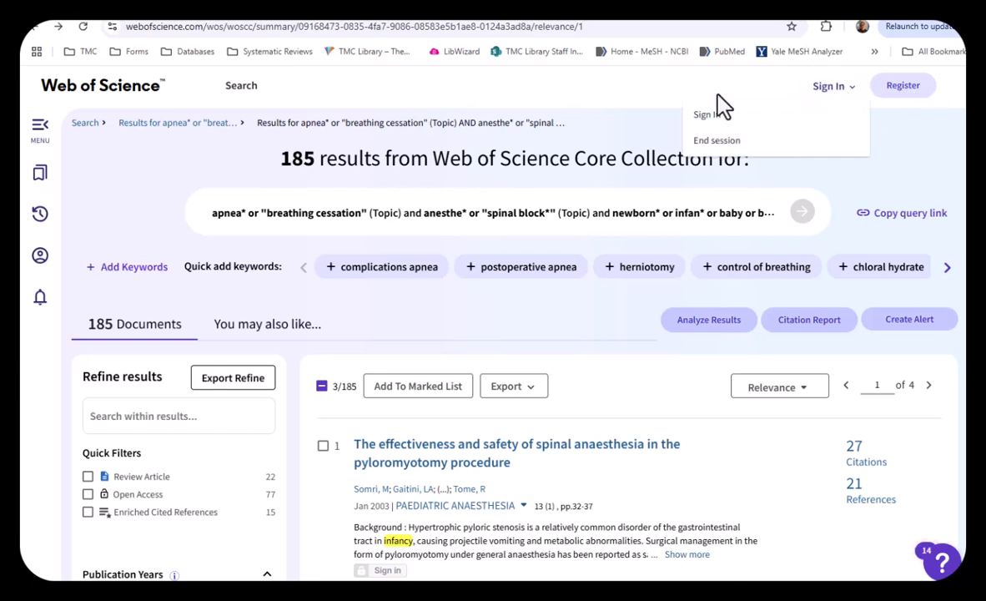
{"action": "left_click", "coordinate": [705, 116]}
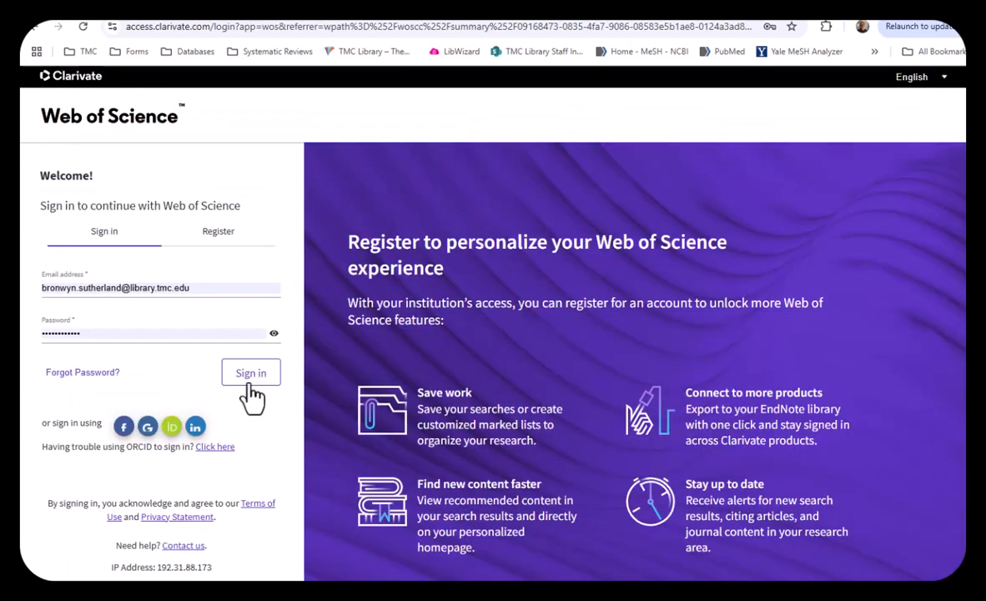
{"action": "left_click", "coordinate": [254, 374]}
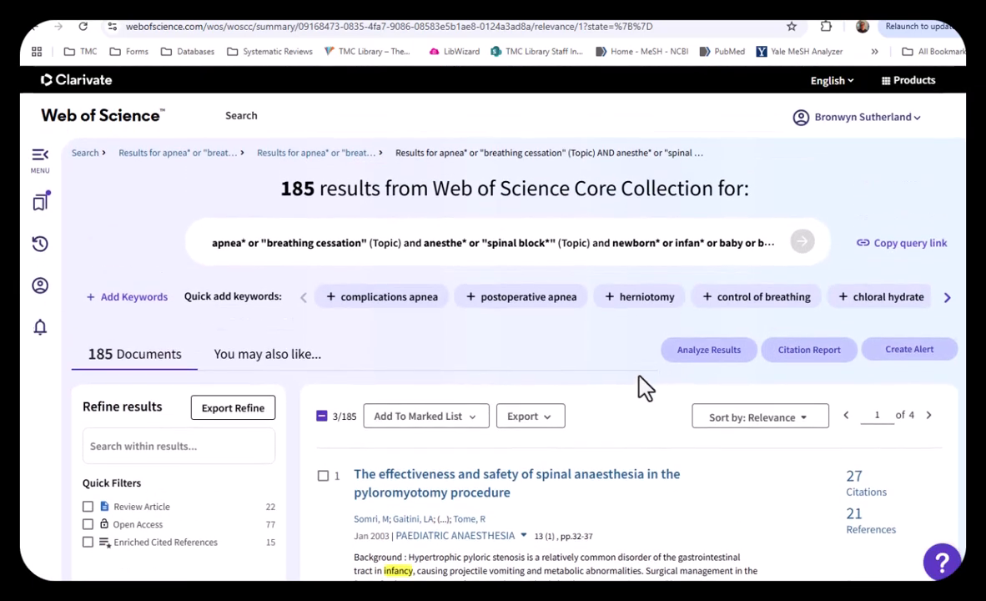
Add the selected records to a new marked list named "neonatal apneas".
{"action": "scroll", "coordinate": [647, 384], "scroll_direction": "down", "scroll_amount": 2}
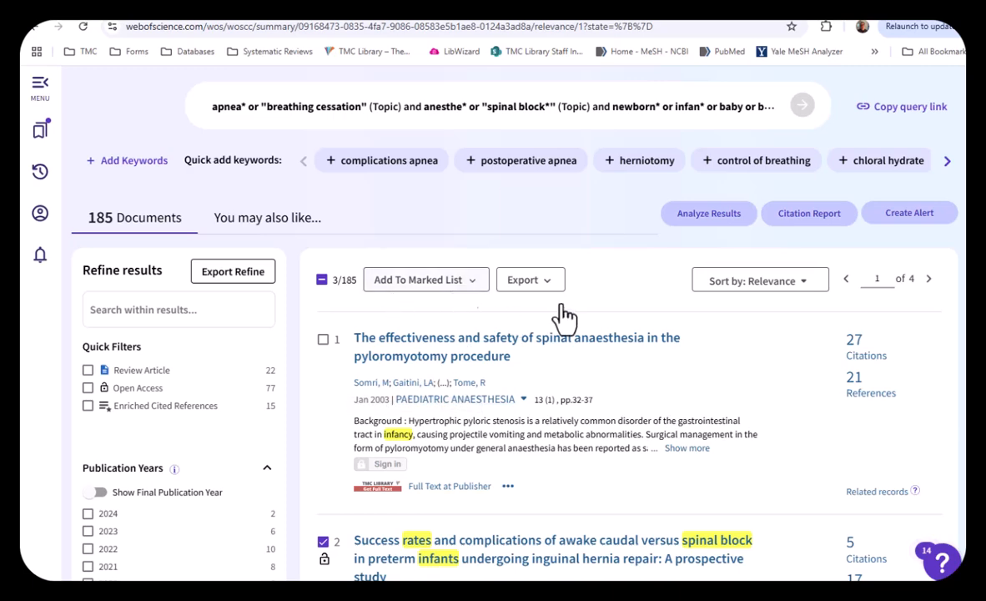
{"action": "left_click", "coordinate": [445, 281]}
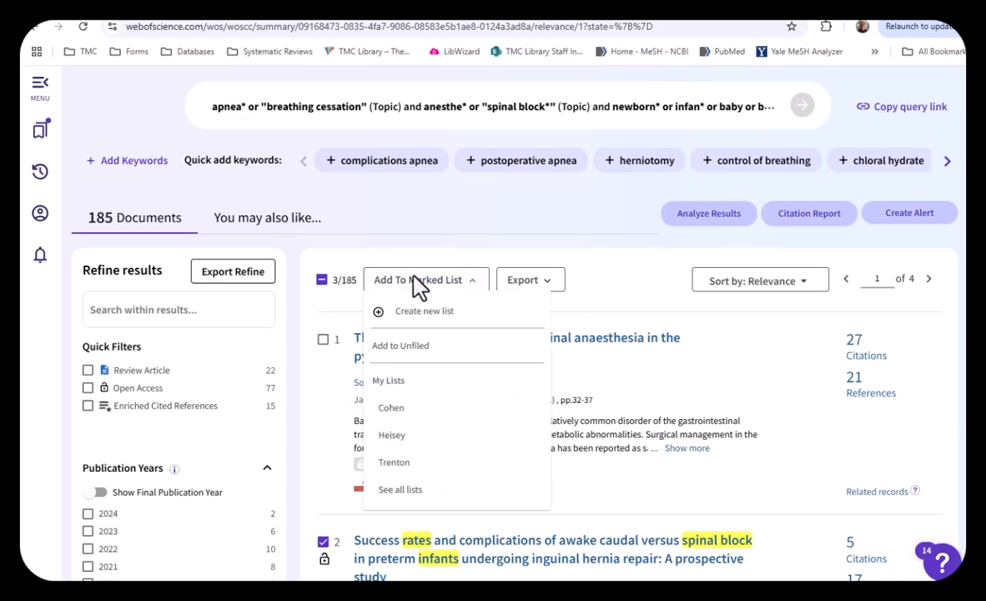
{"action": "left_click", "coordinate": [450, 312]}
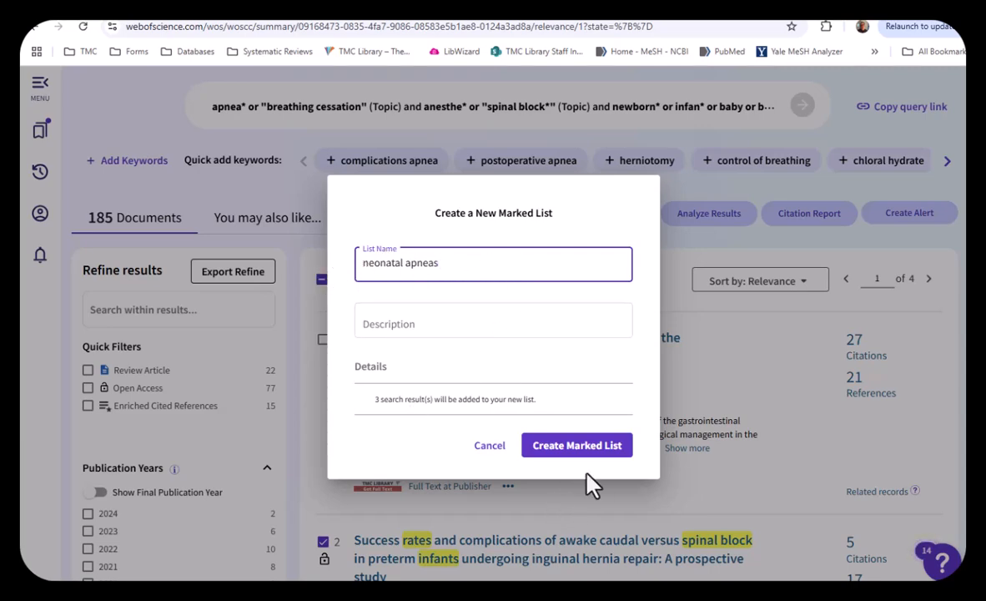
{"action": "left_click", "coordinate": [578, 446]}
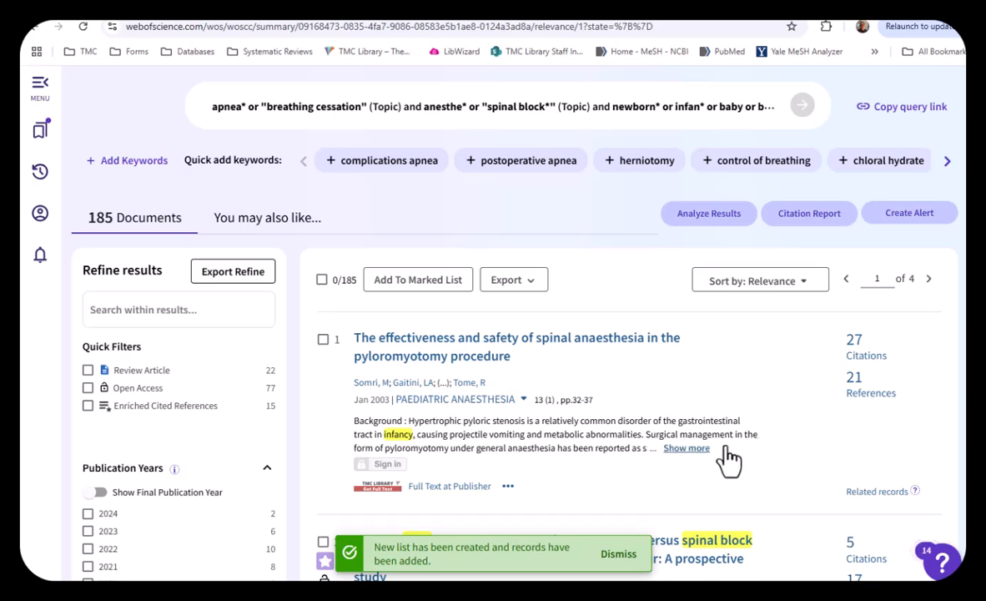
Open the "neonatal apneas" marked list and look through its records.
{"action": "scroll", "coordinate": [725, 449], "scroll_direction": "up", "scroll_amount": 1}
{"action": "scroll", "coordinate": [724, 458], "scroll_direction": "up", "scroll_amount": 3}
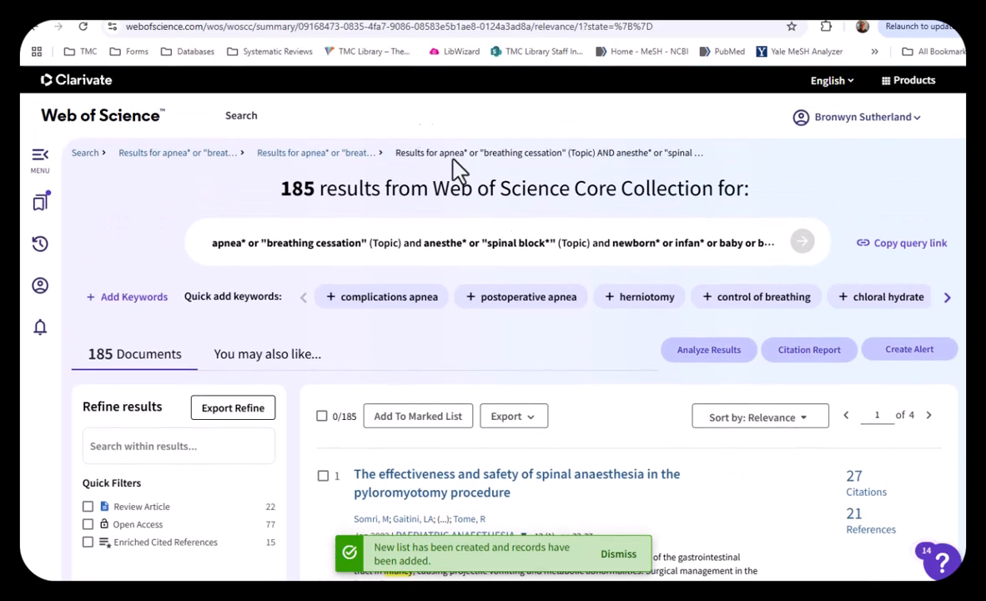
{"action": "left_click", "coordinate": [42, 213]}
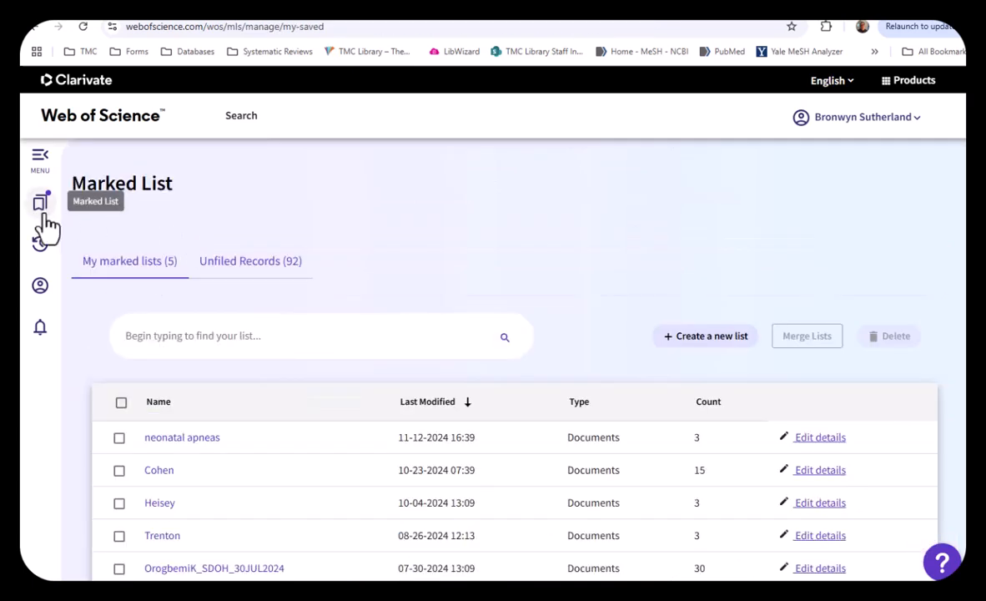
{"action": "scroll", "coordinate": [667, 318], "scroll_direction": "down", "scroll_amount": 2}
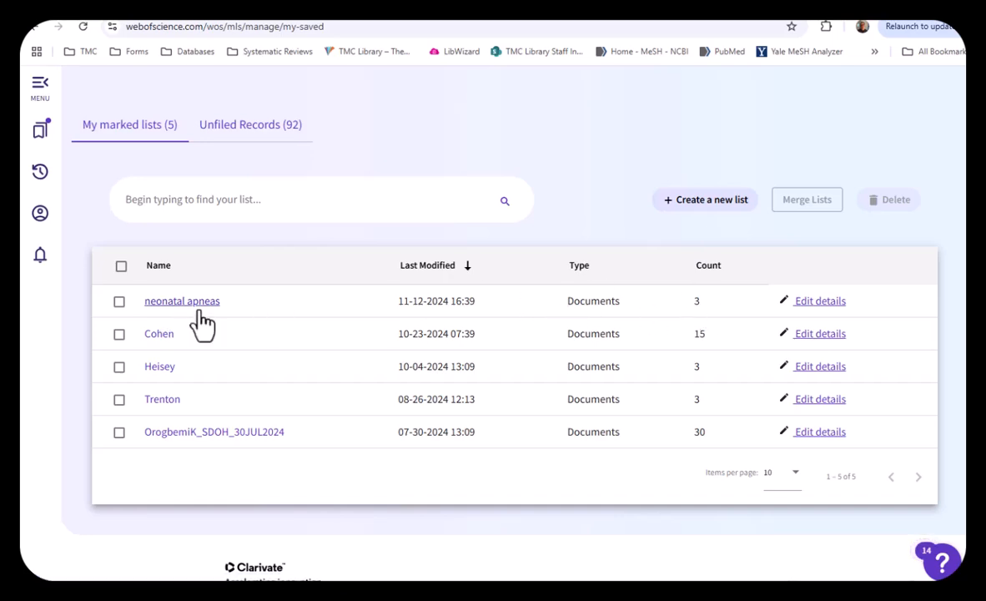
{"action": "left_click", "coordinate": [161, 304]}
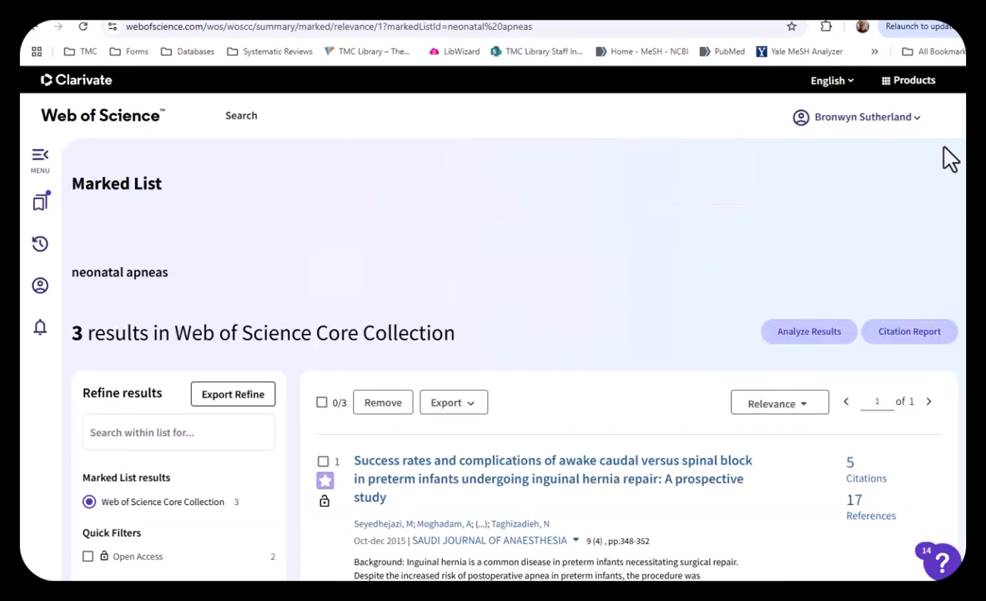
{"action": "scroll", "coordinate": [534, 334], "scroll_direction": "down", "scroll_amount": 5}
{"action": "scroll", "coordinate": [534, 334], "scroll_direction": "up", "scroll_amount": 2}
{"action": "scroll", "coordinate": [500, 334], "scroll_direction": "up", "scroll_amount": 2}
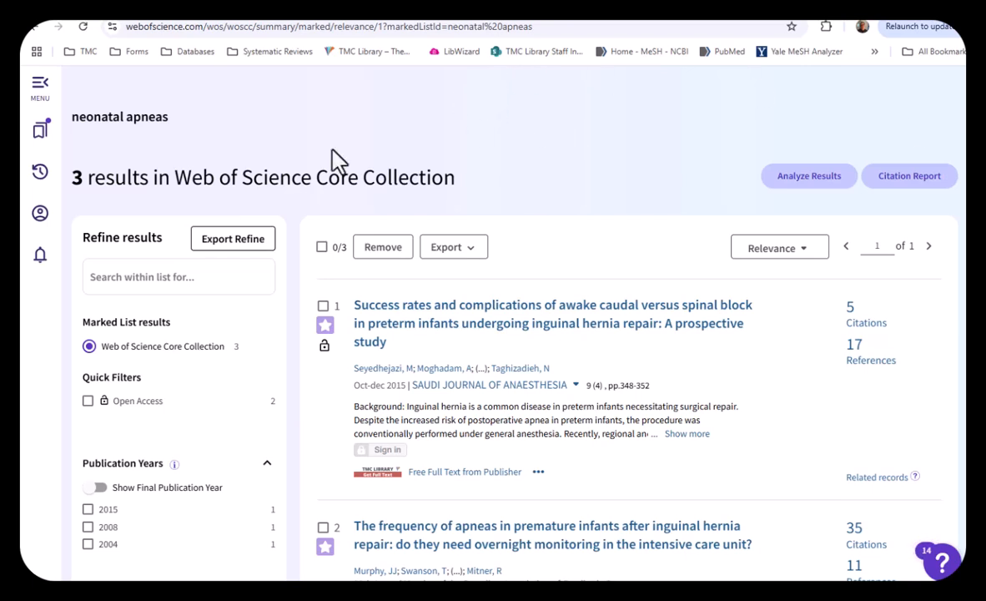
Export all records in the marked list to an RIS file with Author, Title, Source, Abstract as the record content.
{"action": "left_click", "coordinate": [323, 248]}
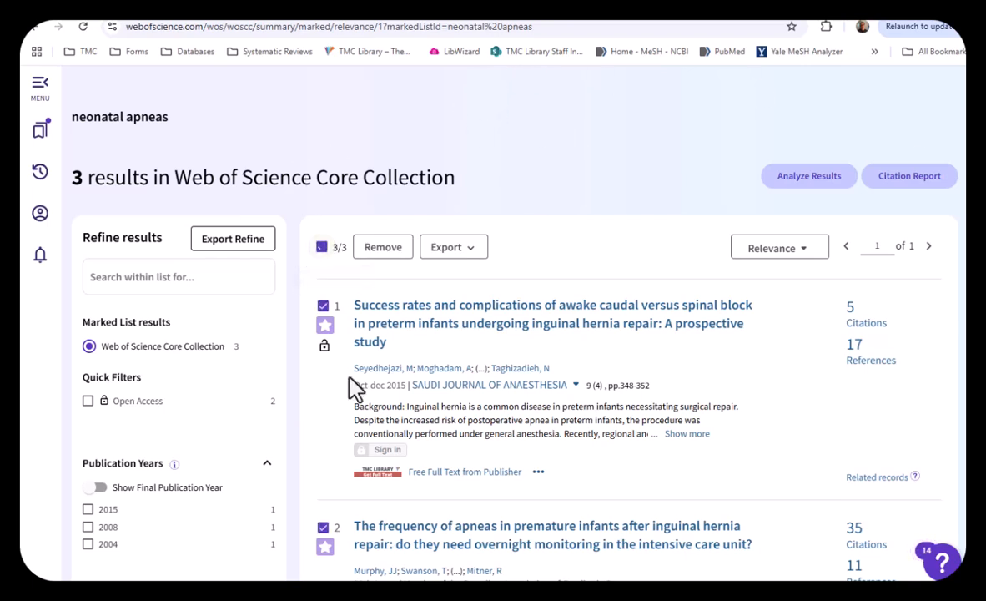
{"action": "left_click", "coordinate": [469, 254]}
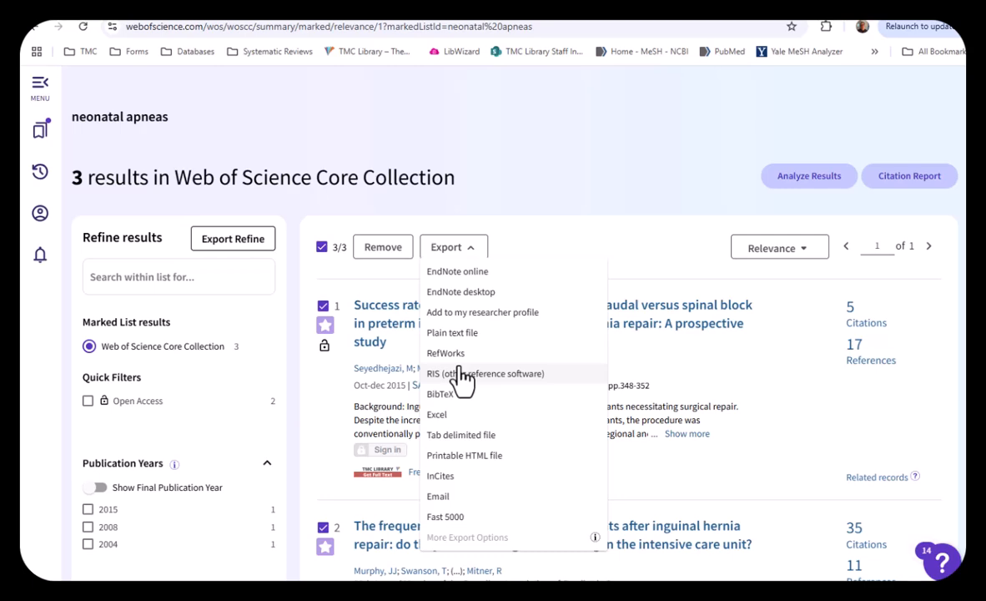
{"action": "left_click", "coordinate": [439, 376]}
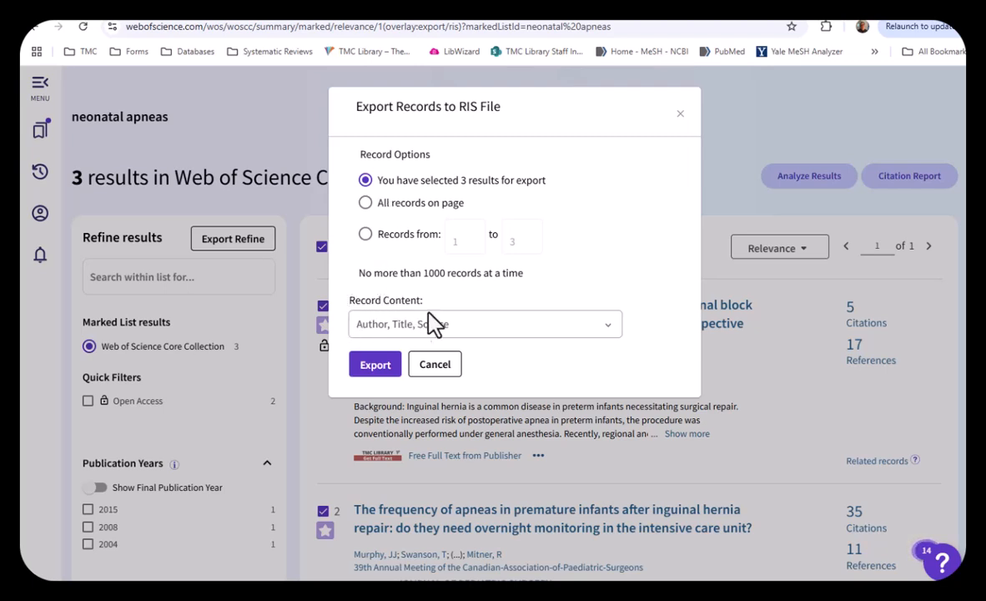
{"action": "left_click", "coordinate": [613, 332]}
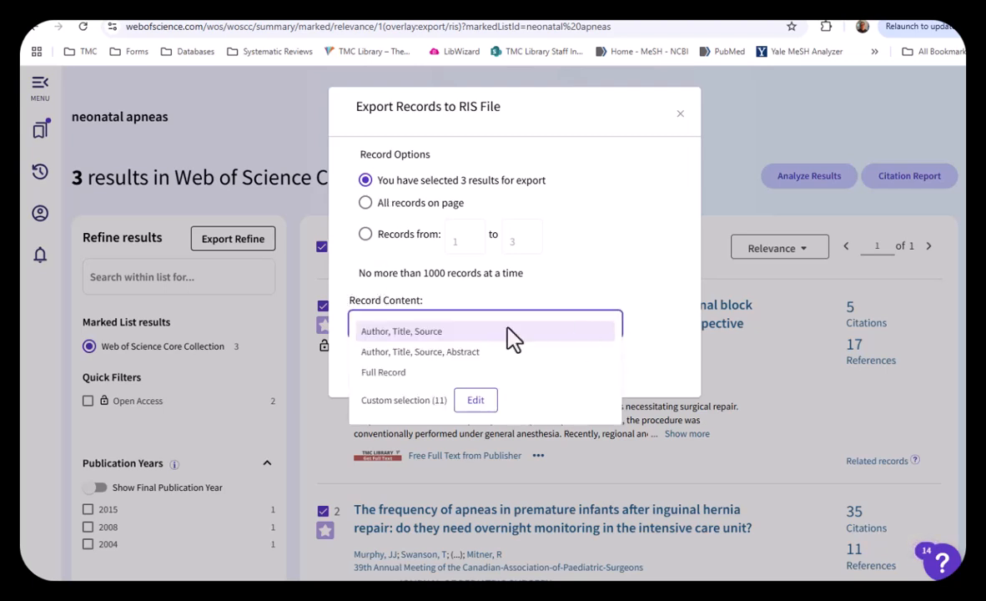
{"action": "left_click", "coordinate": [450, 354]}
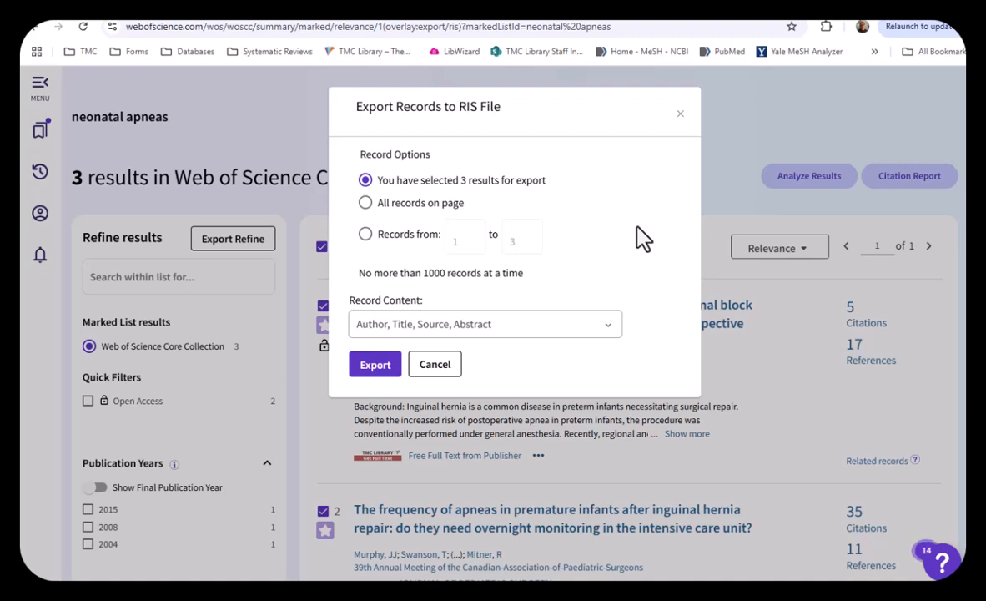
{"action": "left_click", "coordinate": [373, 371]}
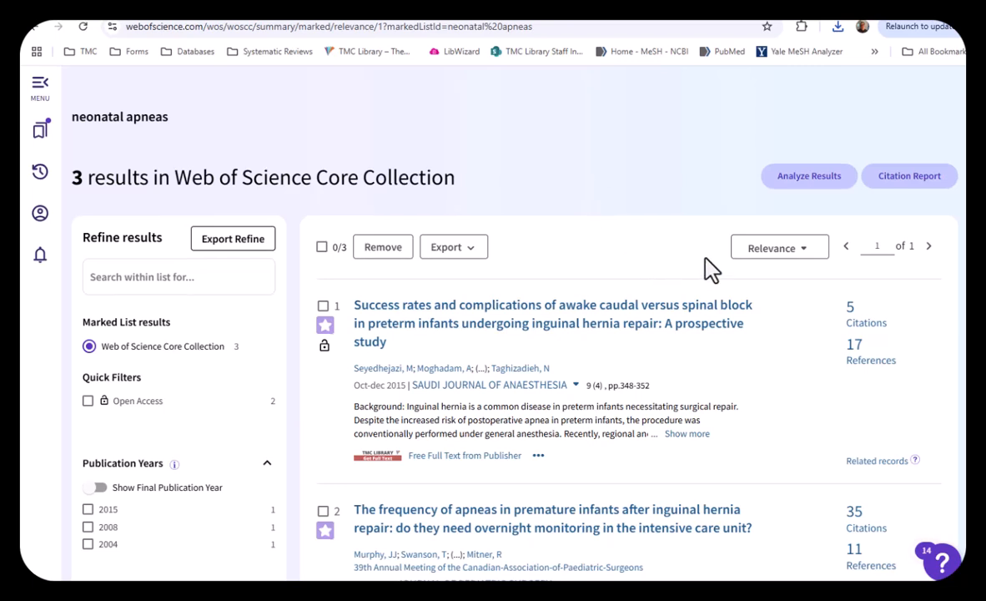
{"action": "scroll", "coordinate": [705, 267], "scroll_direction": "up", "scroll_amount": 2}
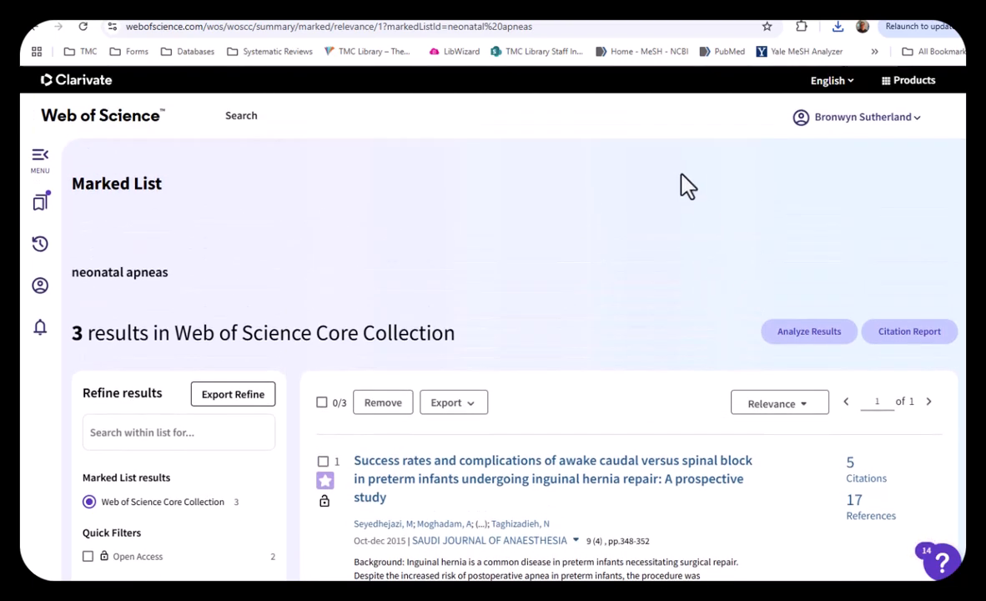